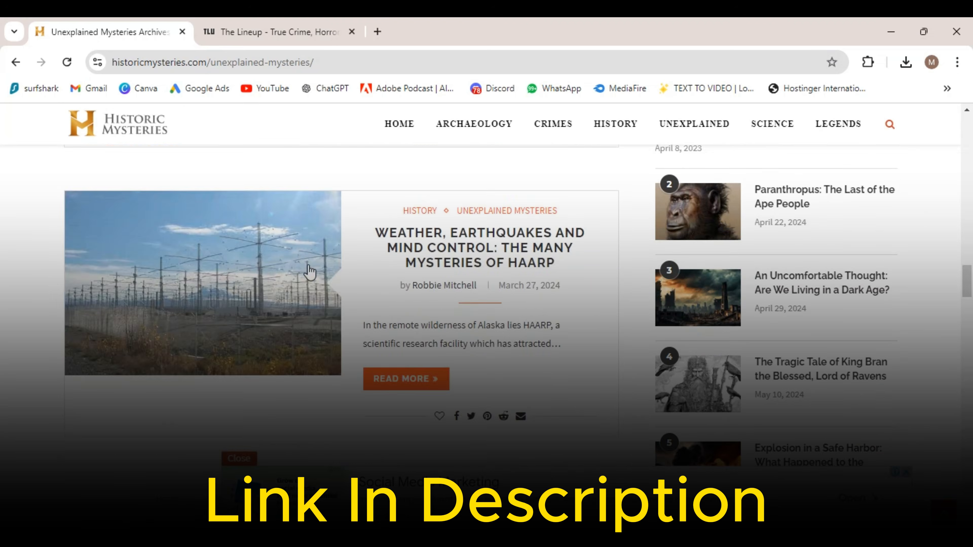
# - Skim the Unexplained Mysteries article list on Historic Mysteries for horror story ideas
pyautogui.scroll(-10, 463, 335)
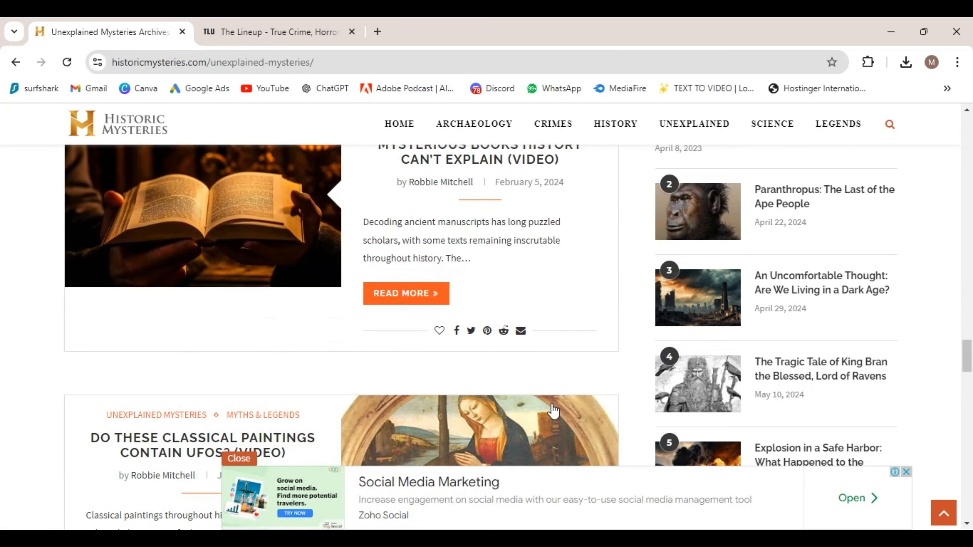
pyautogui.scroll(20, 492, 388)
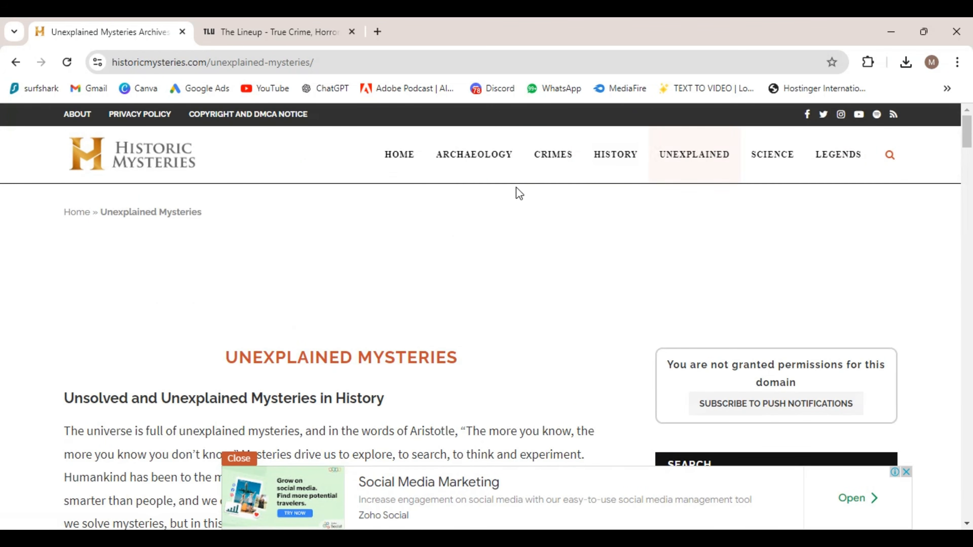
# - Switch to The Lineup site, open its Unsolved Crimes stories and skim the list for story ideas
pyautogui.click(292, 34)
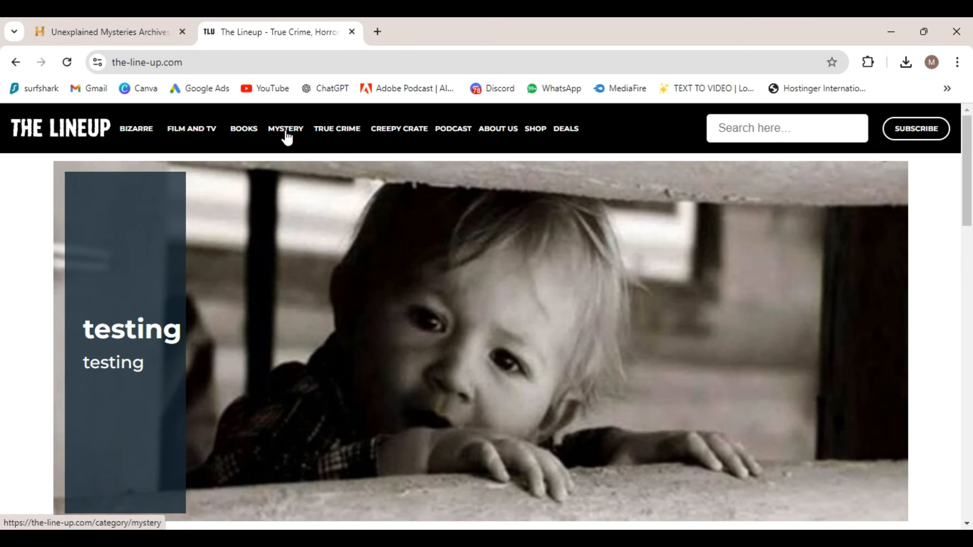
pyautogui.click(366, 186)
pyautogui.scroll(-20, 209, 263)
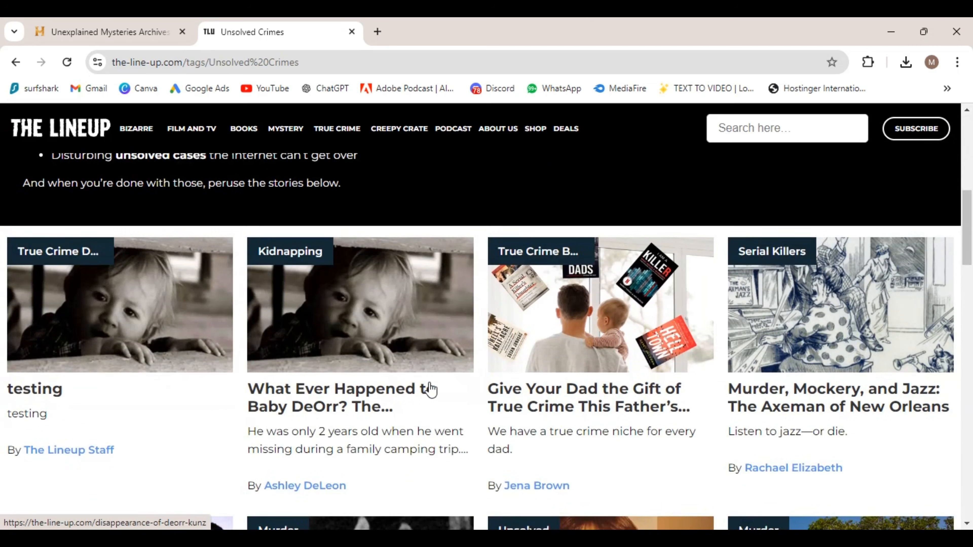
pyautogui.scroll(-3, 164, 336)
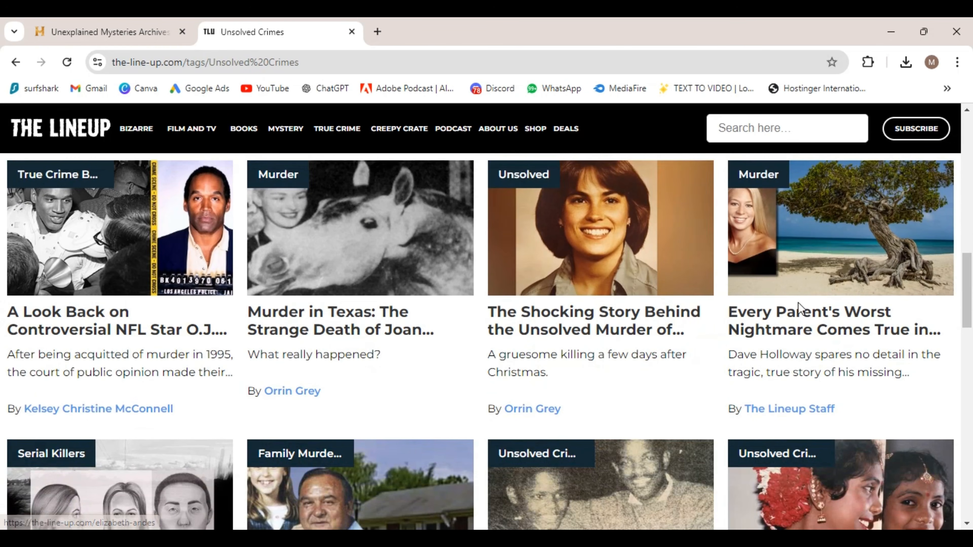
pyautogui.scroll(-18, 799, 306)
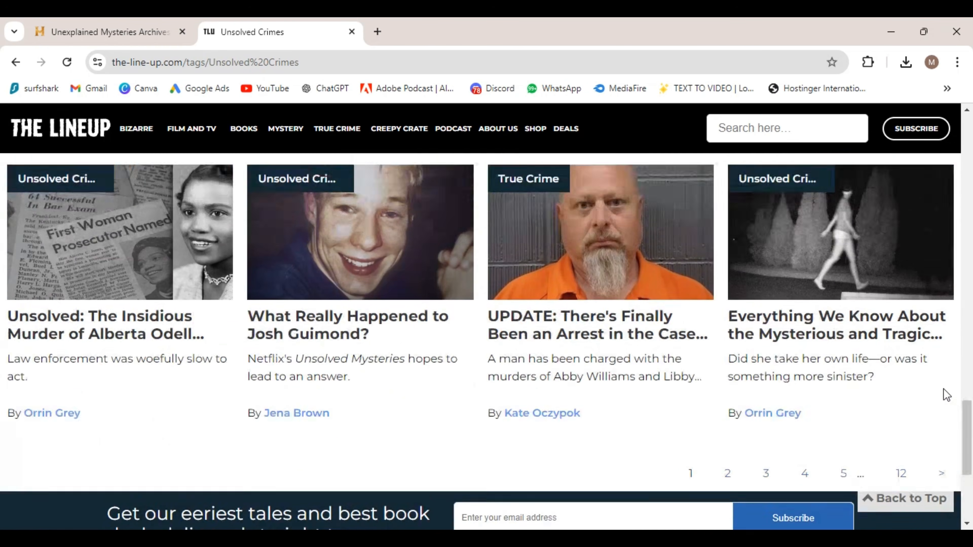
pyautogui.scroll(15, 944, 389)
pyautogui.scroll(-10, 943, 389)
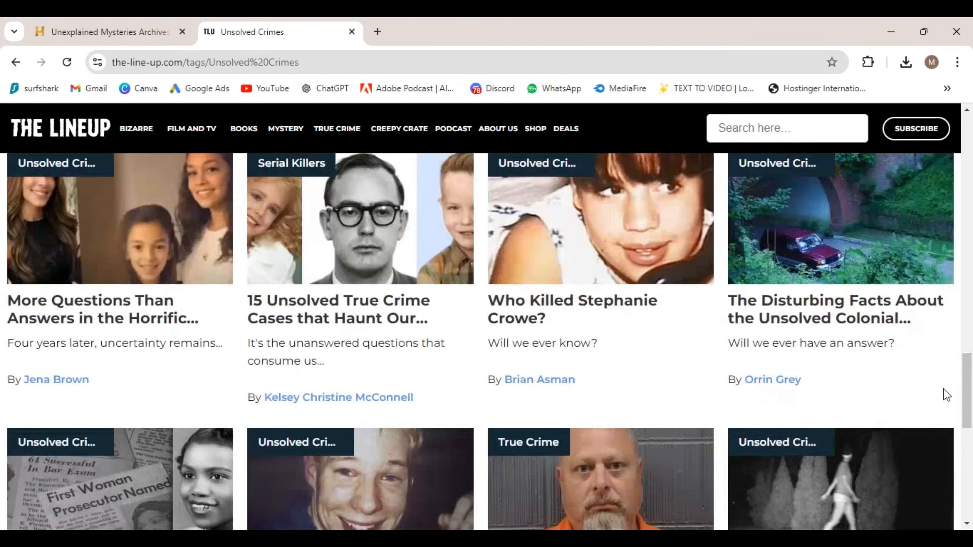
pyautogui.scroll(-2, 944, 389)
pyautogui.scroll(20, 946, 391)
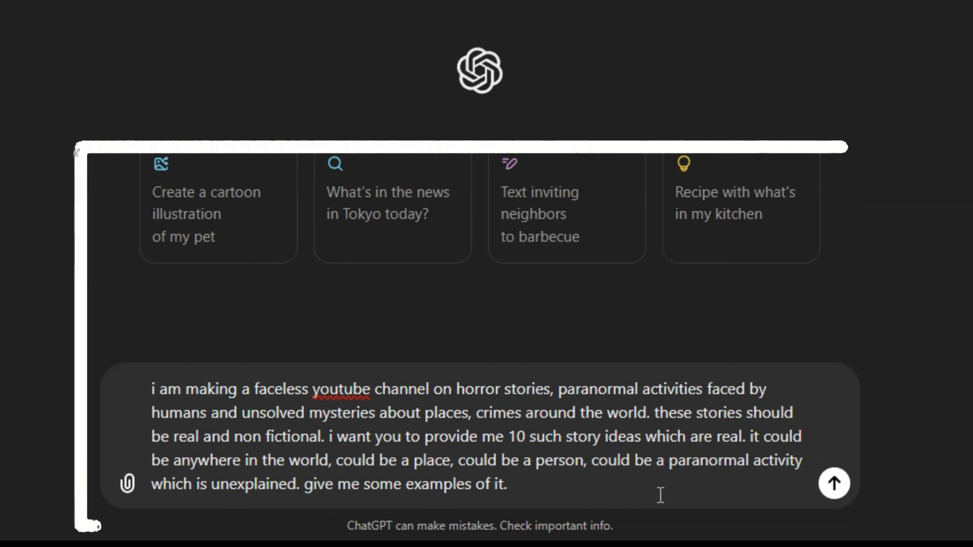
# - In ChatGPT, submit the prepared prompt for 10 real horror, paranormal and unsolved-mystery story ideas and review the suggestions
pyautogui.press('Return')
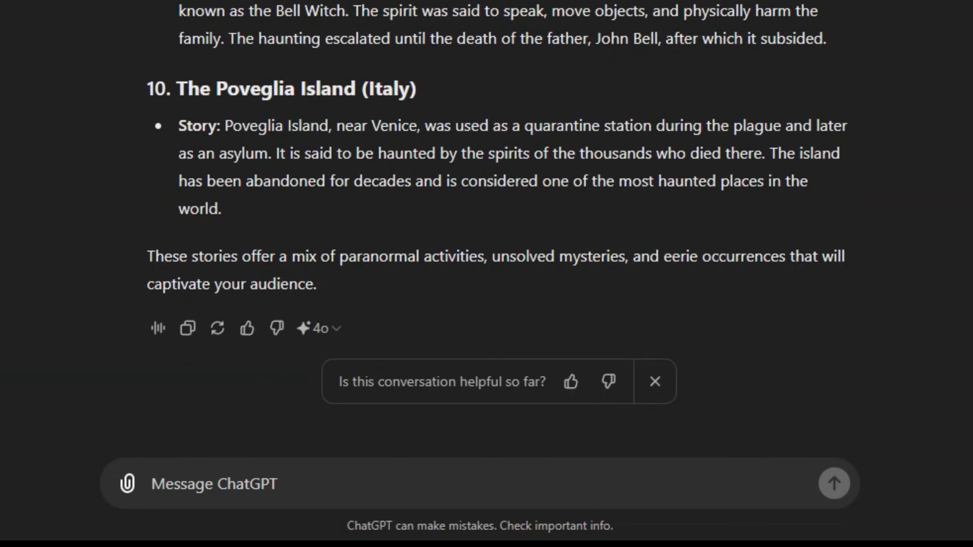
pyautogui.scroll(15, 817, 289)
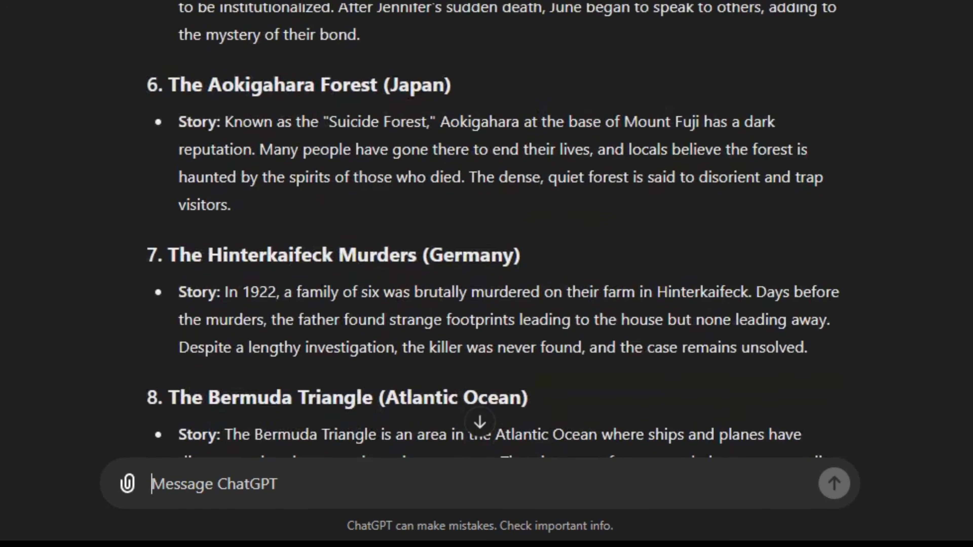
pyautogui.scroll(15, 487, 230)
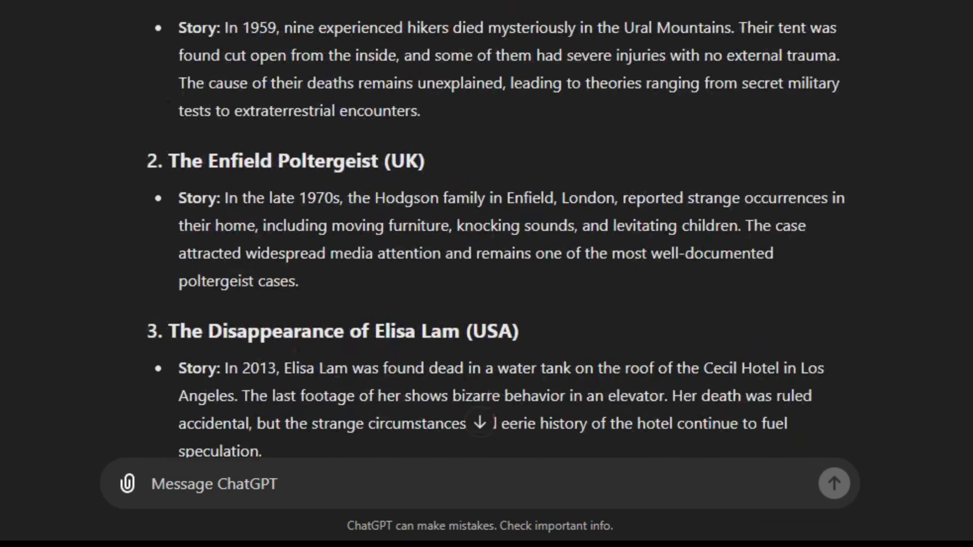
pyautogui.scroll(-15, 472, 230)
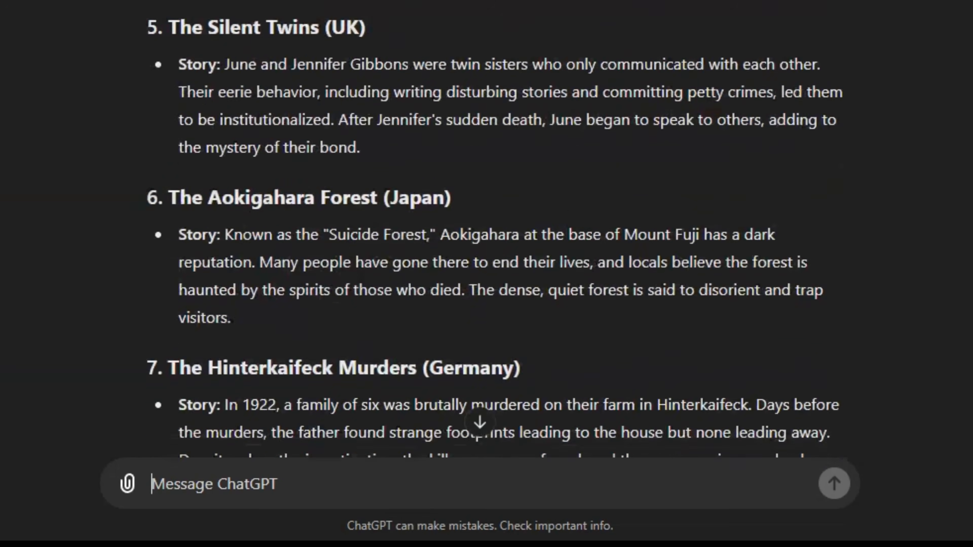
pyautogui.scroll(-10, 487, 231)
pyautogui.scroll(9, 487, 231)
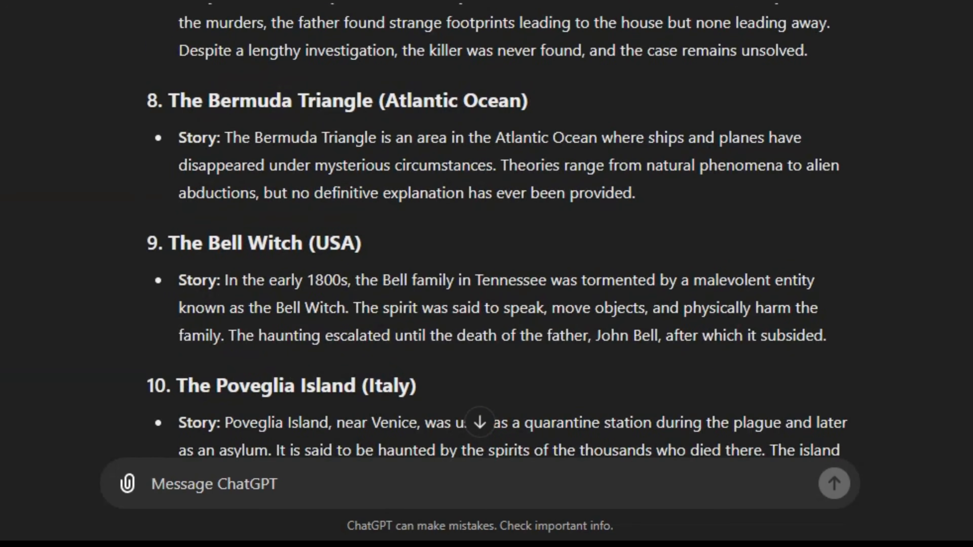
pyautogui.scroll(10, 487, 231)
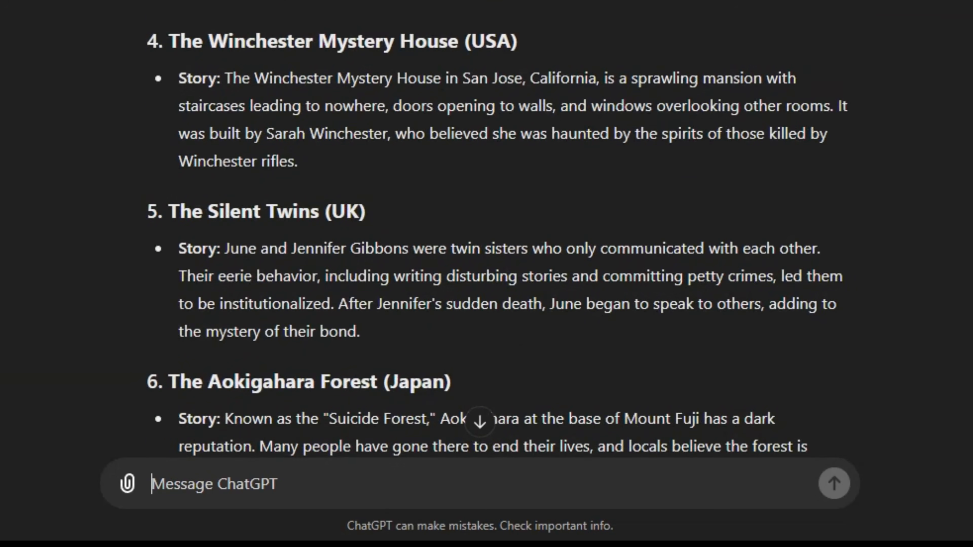
pyautogui.scroll(6, 487, 230)
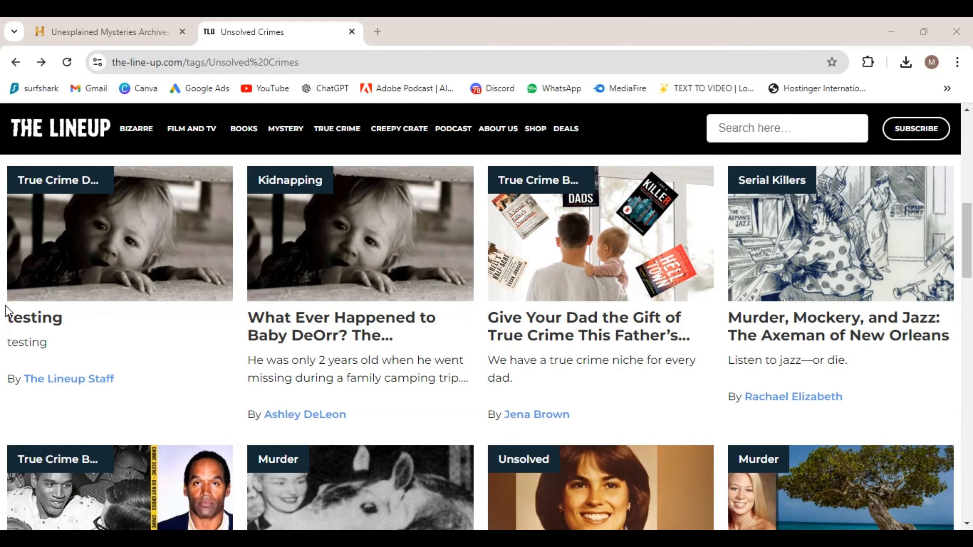
# - On The Lineup's Unsolved Crimes page, open the article "The Shocking Story Behind the Unsolved Murder of..." and copy its web address
pyautogui.scroll(-3, 2, 323)
pyautogui.scroll(-7, 2, 322)
pyautogui.scroll(4, 348, 335)
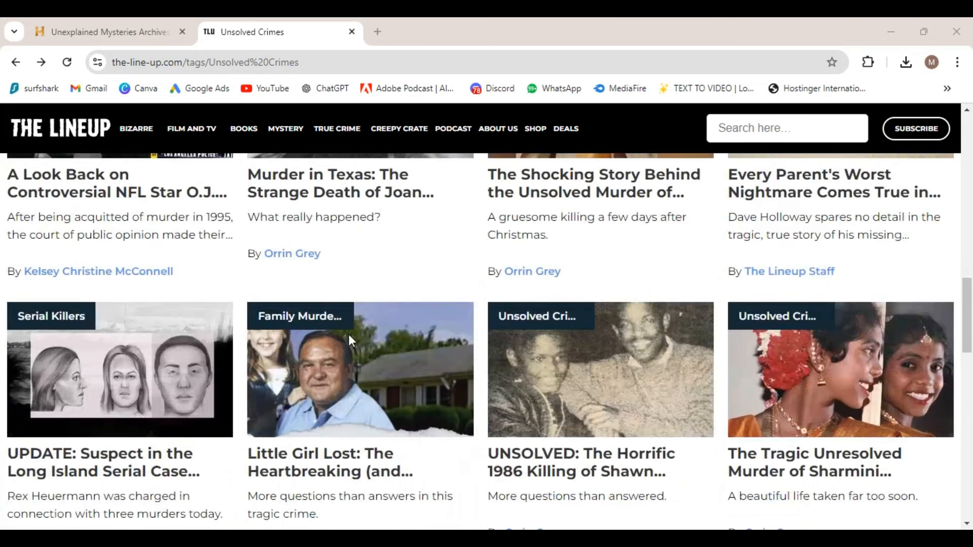
pyautogui.click(551, 318)
pyautogui.scroll(-5, 437, 312)
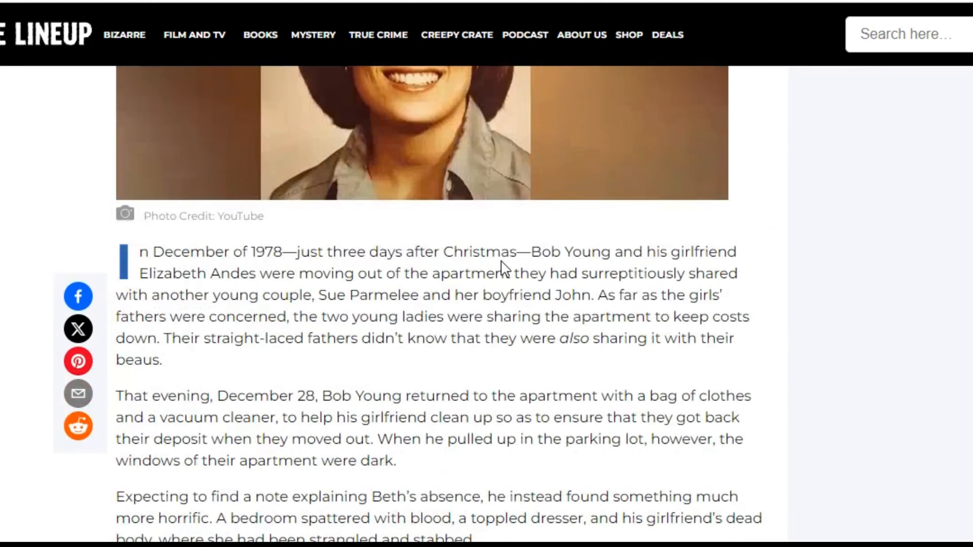
pyautogui.scroll(3, 459, 314)
pyautogui.scroll(4, 528, 264)
pyautogui.rightClick(267, 1)
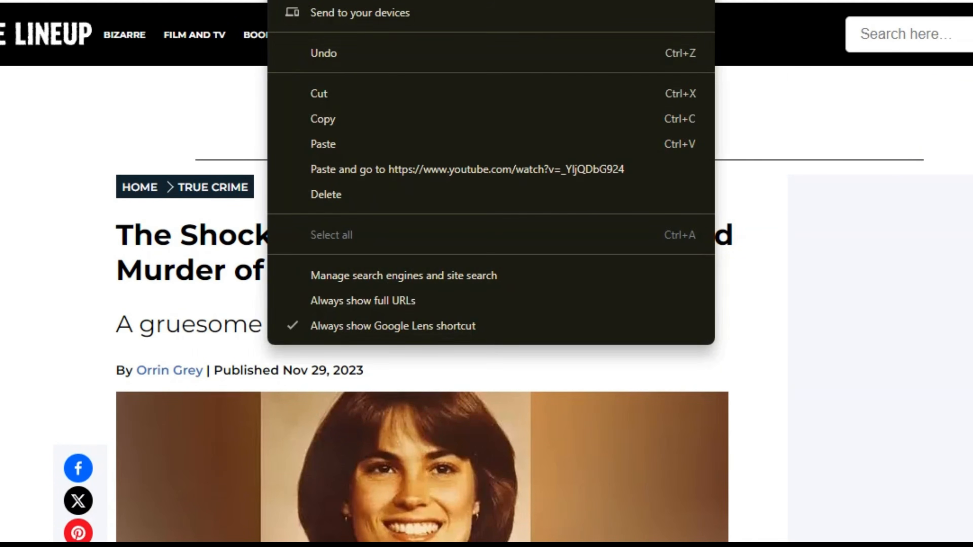
pyautogui.click(342, 118)
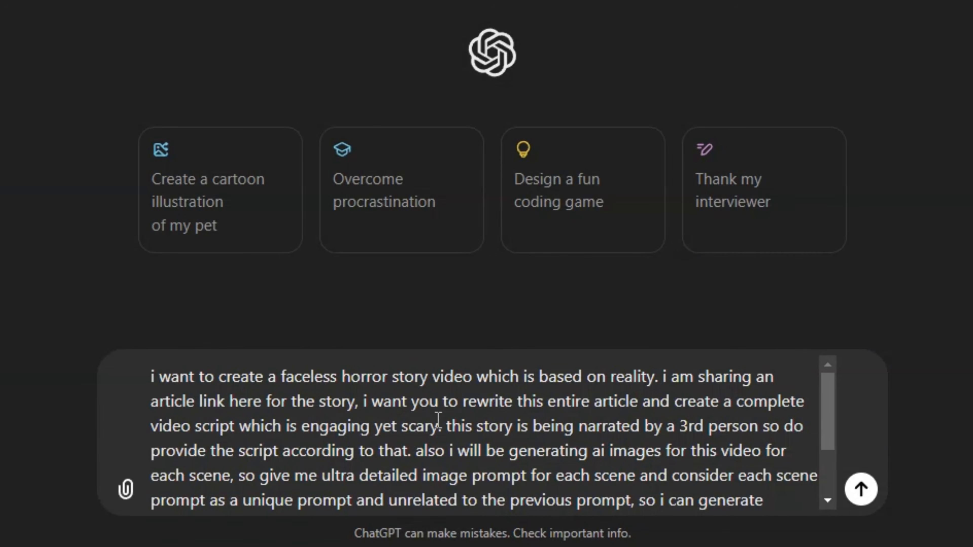
# - In ChatGPT, check and submit the prompt to rewrite the linked article as a scary third-person video script with image prompts per scene
pyautogui.scroll(-3, 520, 391)
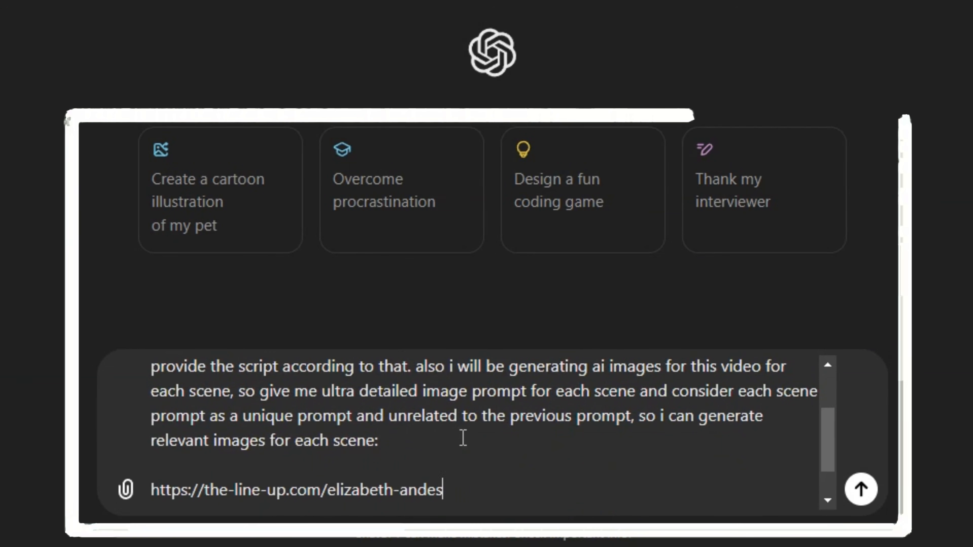
pyautogui.scroll(-2, 565, 429)
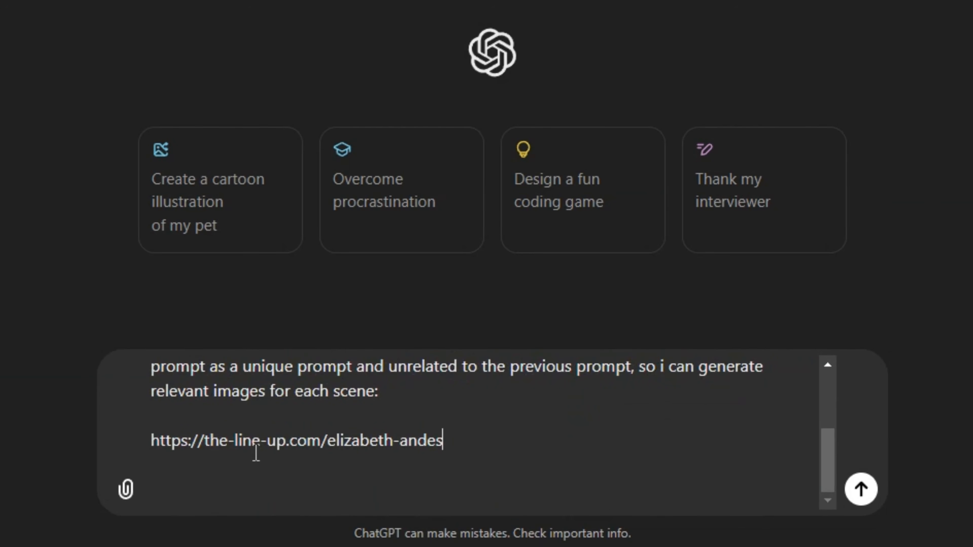
pyautogui.press('Return')
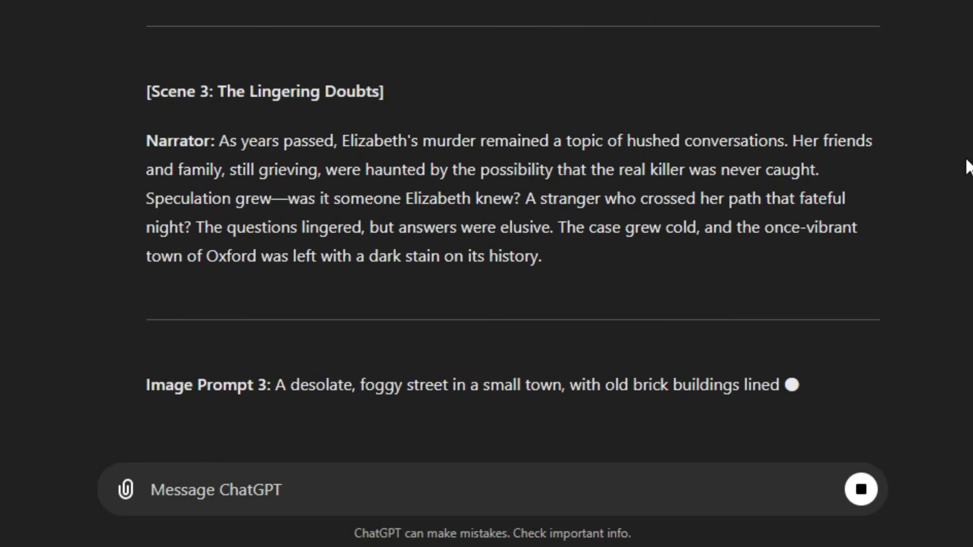
# - Read through the generated horror video script, checking each scene's narration and image prompt
pyautogui.scroll(15, 969, 167)
pyautogui.scroll(5, 423, 226)
pyautogui.scroll(-20, 566, 230)
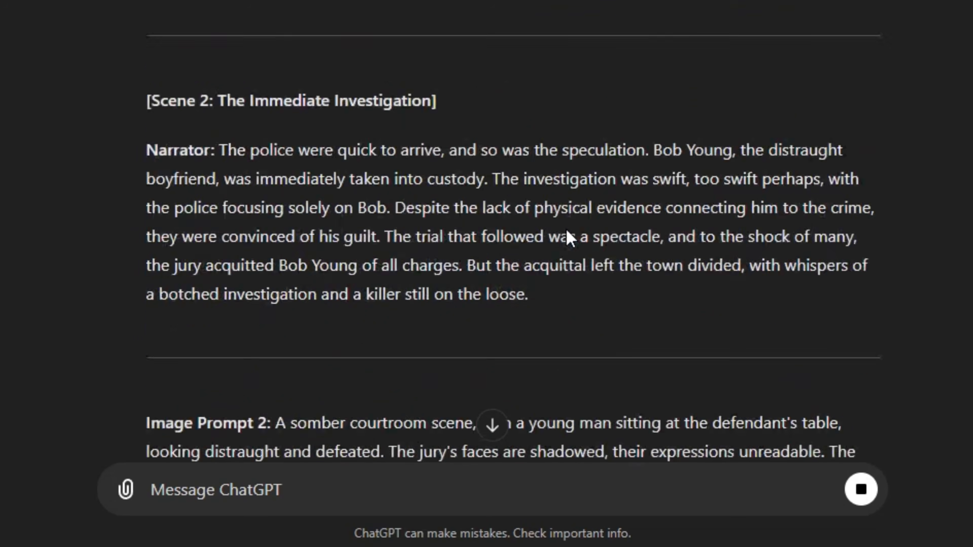
pyautogui.scroll(-20, 317, 326)
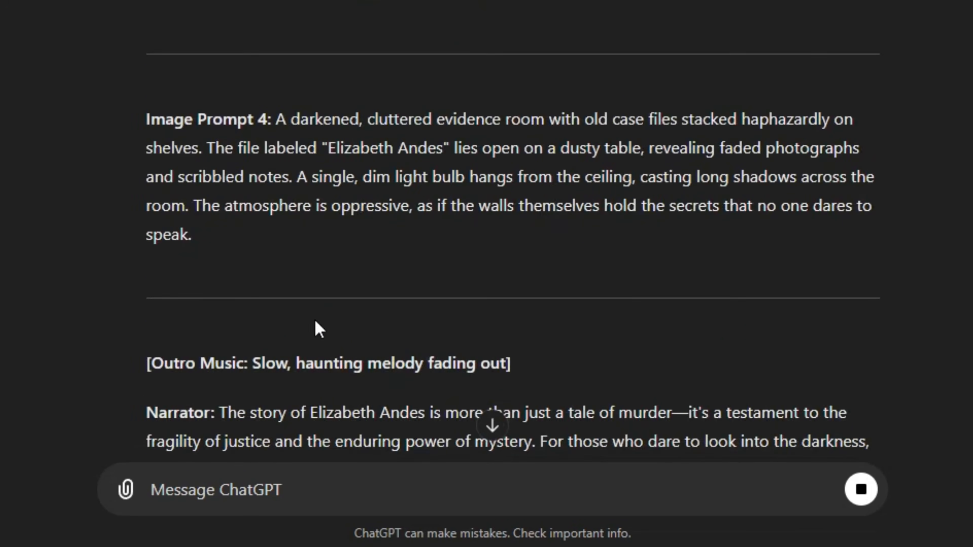
pyautogui.scroll(6, 479, 284)
pyautogui.scroll(-9, 410, 286)
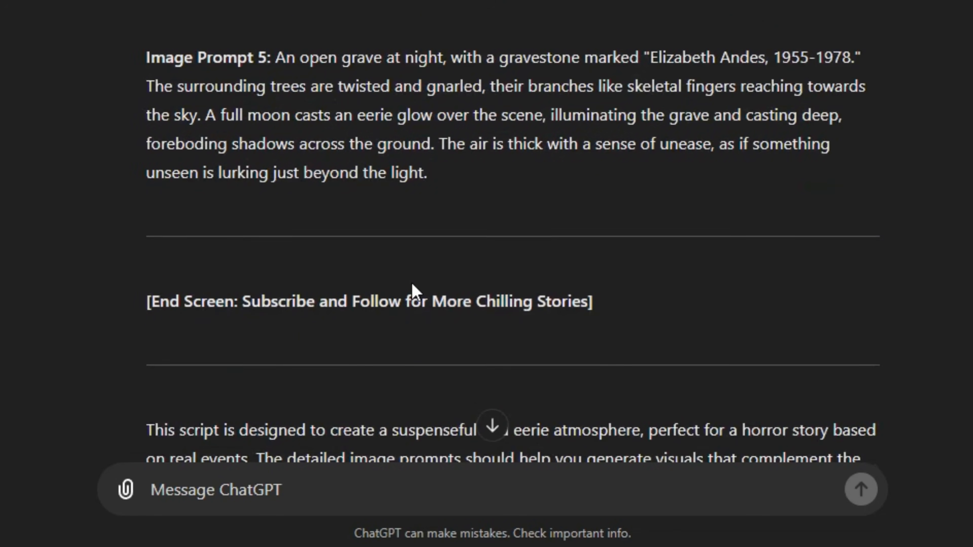
pyautogui.scroll(15, 494, 255)
pyautogui.scroll(20, 451, 264)
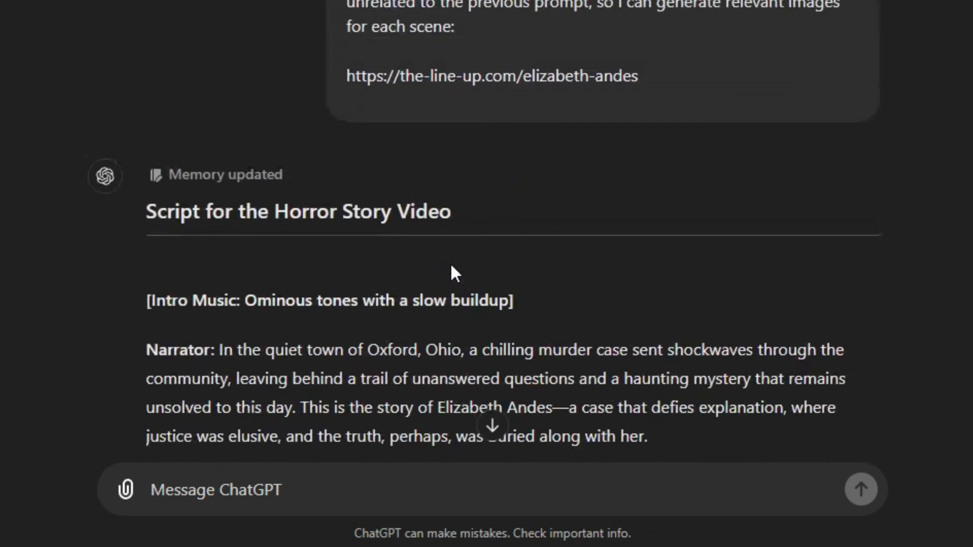
pyautogui.scroll(-5, 361, 200)
pyautogui.scroll(-10, 417, 250)
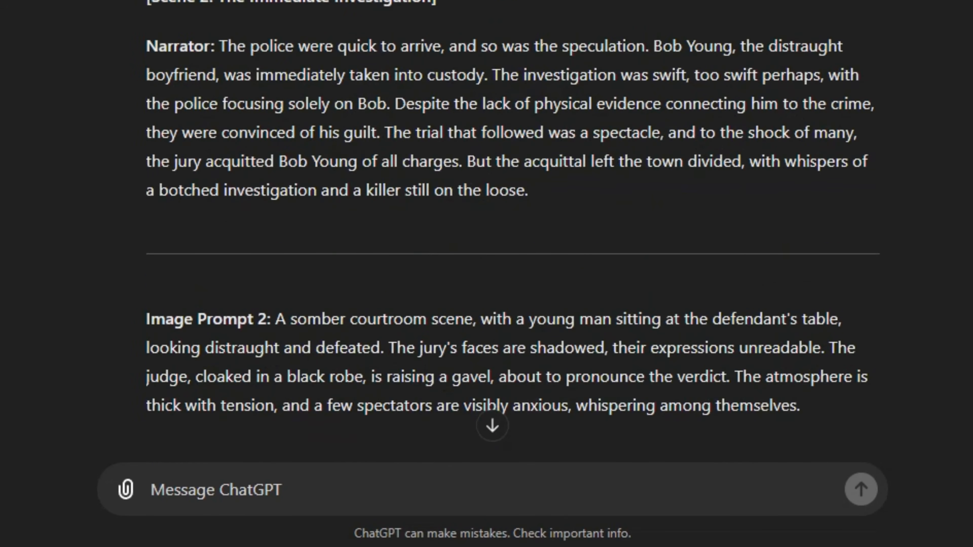
# - Copy the Aokigahara Forest (Japan) story from the list of ideas and paste it into a new ChatGPT message
pyautogui.scroll(20, 447, 414)
pyautogui.scroll(-15, 448, 414)
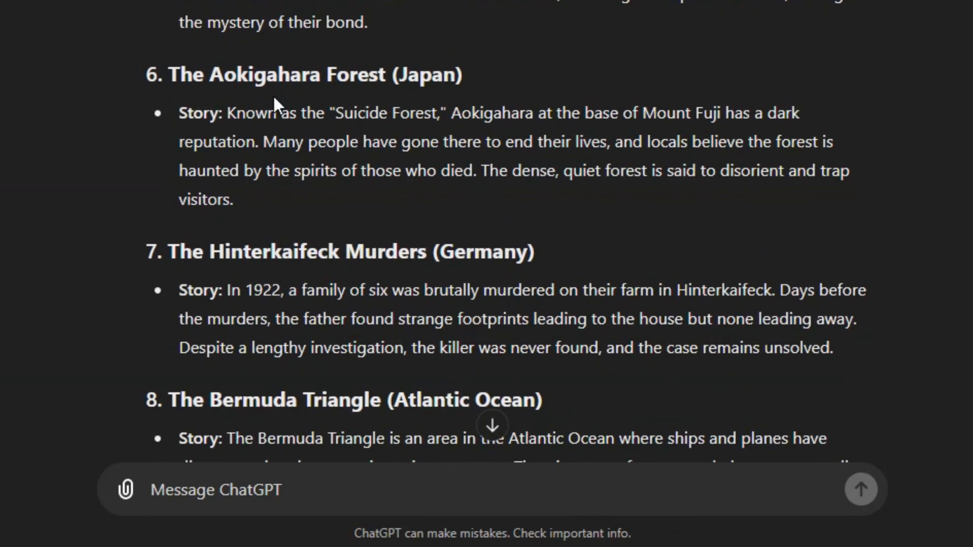
pyautogui.moveTo(367, 102); pyautogui.dragTo(265, 205)
pyautogui.rightClick(268, 157)
pyautogui.click(324, 179)
pyautogui.click(265, 489)
pyautogui.hotkey('ctrl', 'v')
# - Below the pasted story, request a complete engaging yet scary third-person video script with ultra detailed image prompts per scene, and submit it
pyautogui.hotkey('shift', 'Return')
pyautogui.hotkey('shift', 'Return')
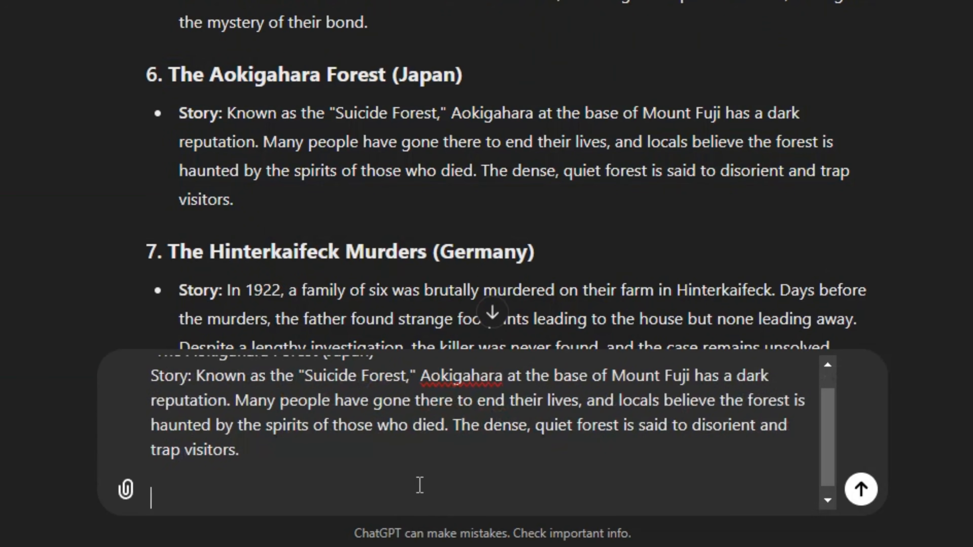
pyautogui.hotkey('ctrl', 'Up')
pyautogui.write('P')
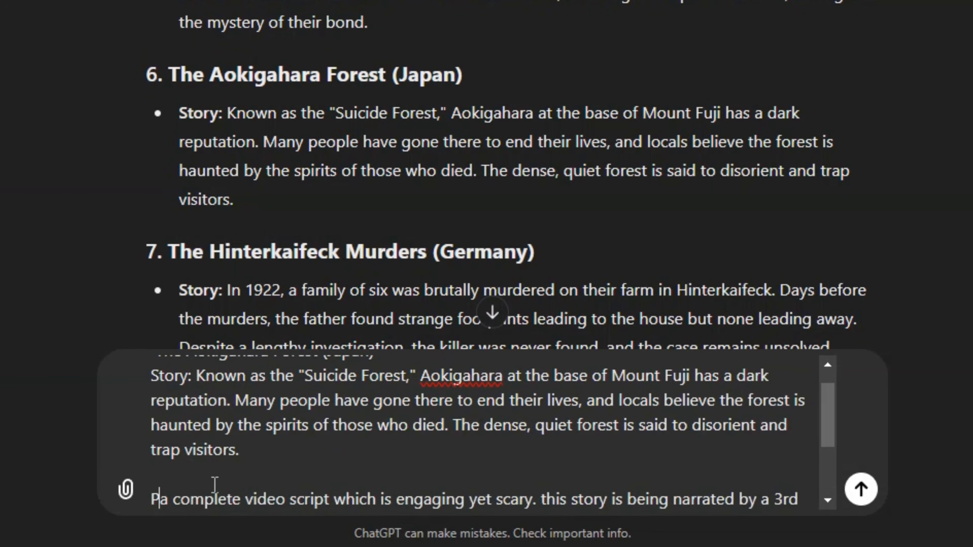
pyautogui.scroll(1, 214, 484)
pyautogui.scroll(-3, 498, 402)
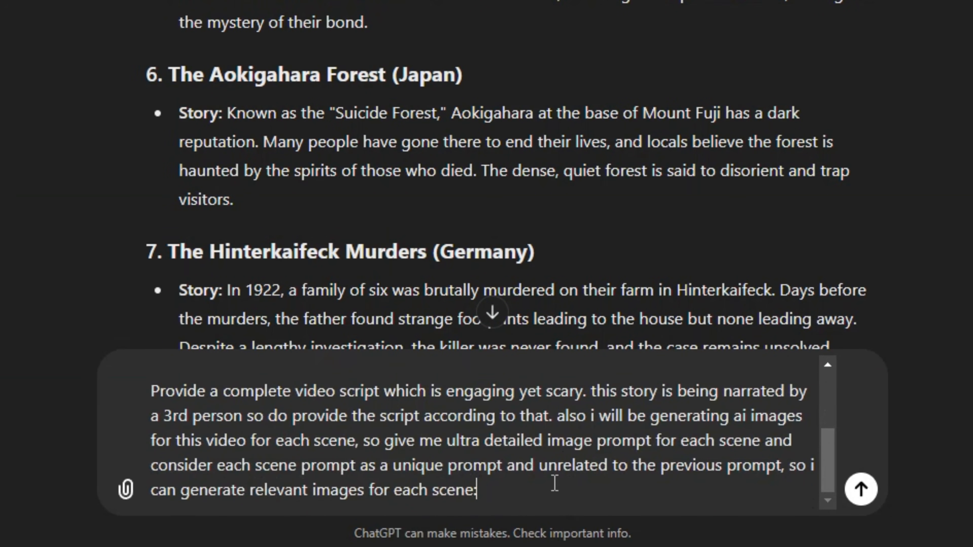
pyautogui.press('Return')
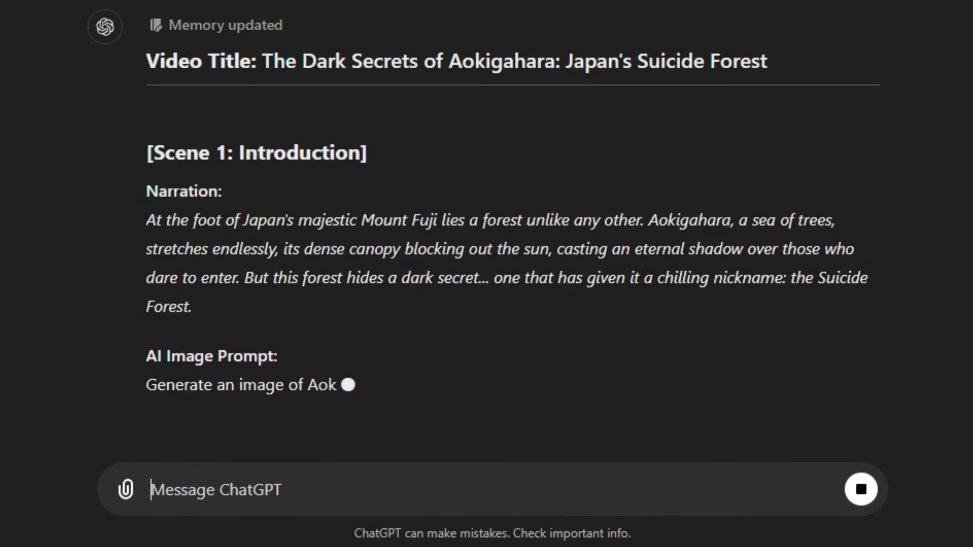
# - Read through the generated Aokigahara video script, checking each scene's narration and AI image prompt
pyautogui.scroll(-2, 493, 230)
pyautogui.scroll(-15, 492, 249)
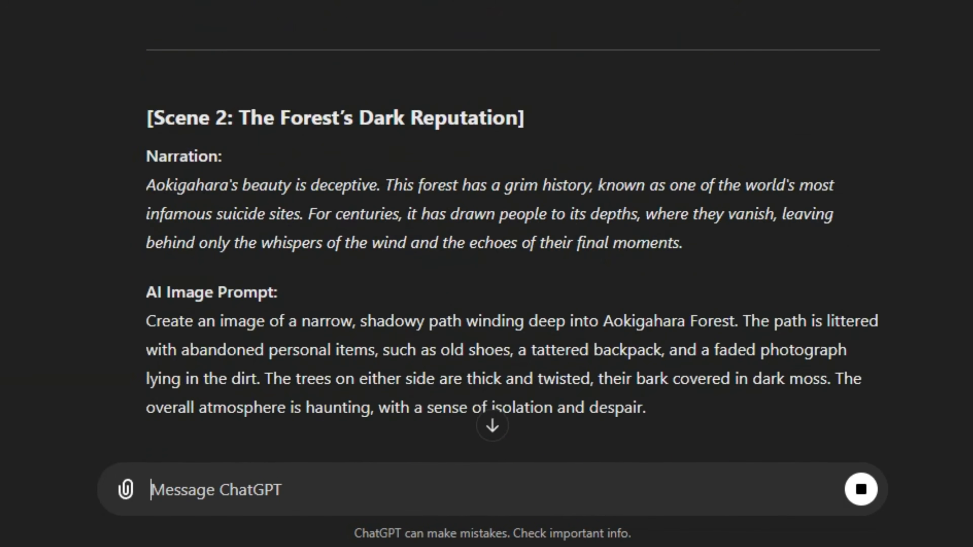
pyautogui.scroll(-8, 492, 249)
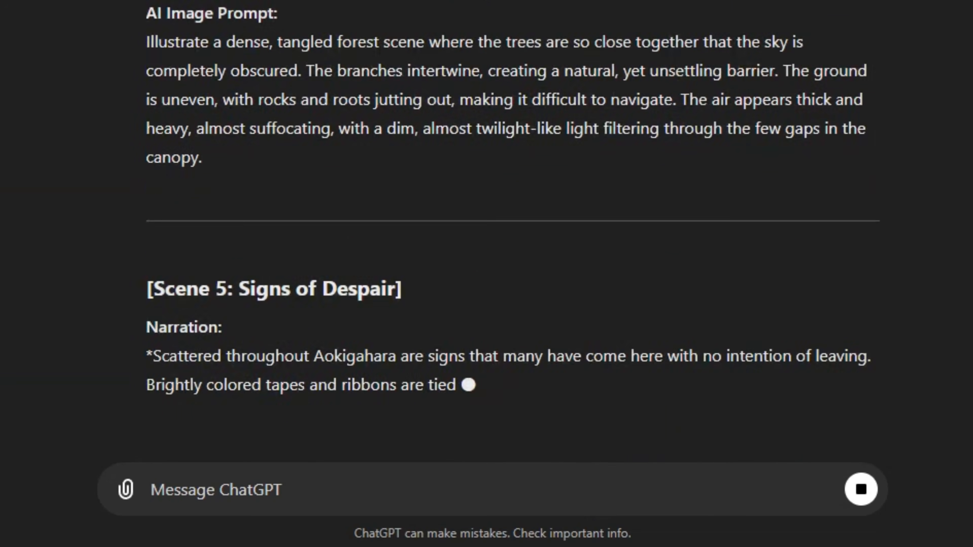
pyautogui.scroll(-8, 492, 249)
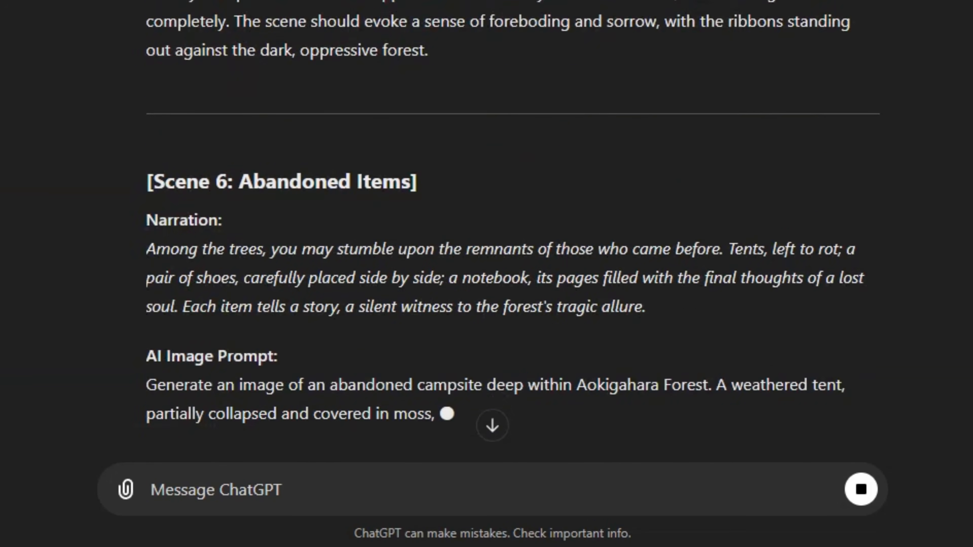
# - Examine the remaining scenes of the Aokigahara script through the closing text, and review it again from Scene 1
pyautogui.scroll(-9, 492, 249)
pyautogui.scroll(-3, 492, 249)
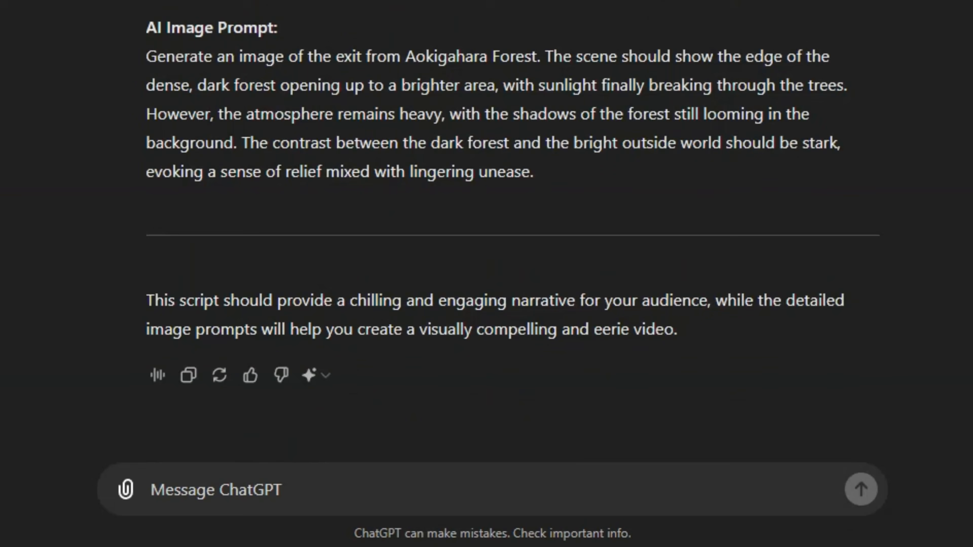
pyautogui.scroll(5, 547, 338)
pyautogui.scroll(20, 547, 338)
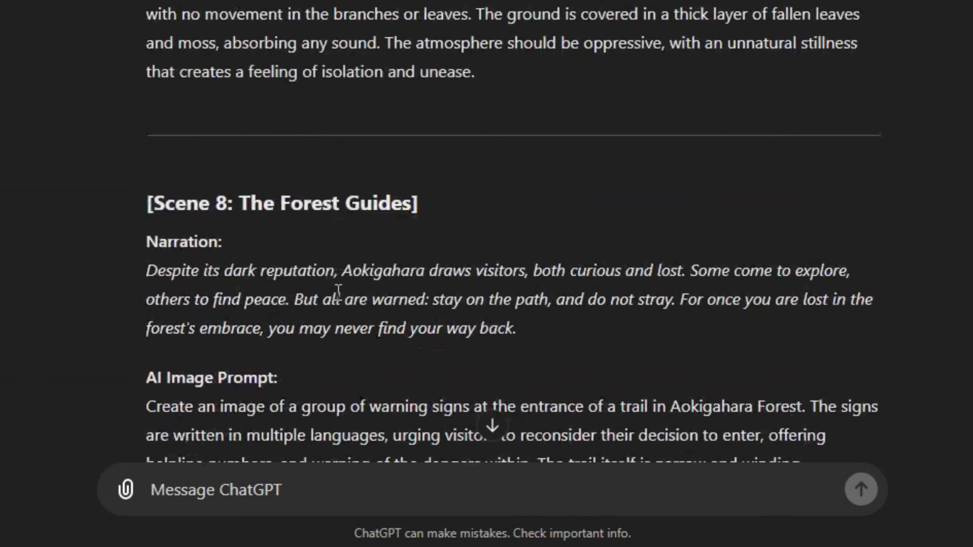
pyautogui.scroll(15, 560, 303)
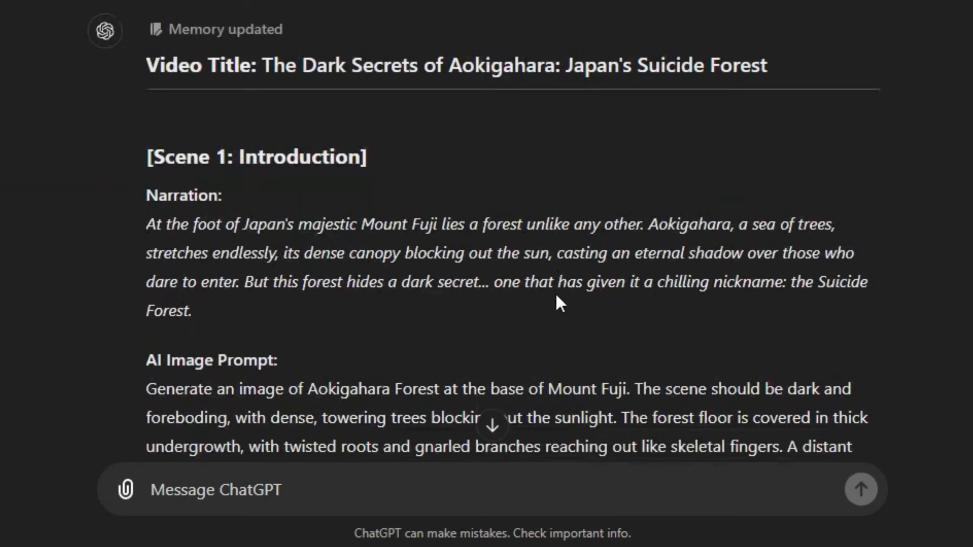
pyautogui.scroll(-12, 697, 270)
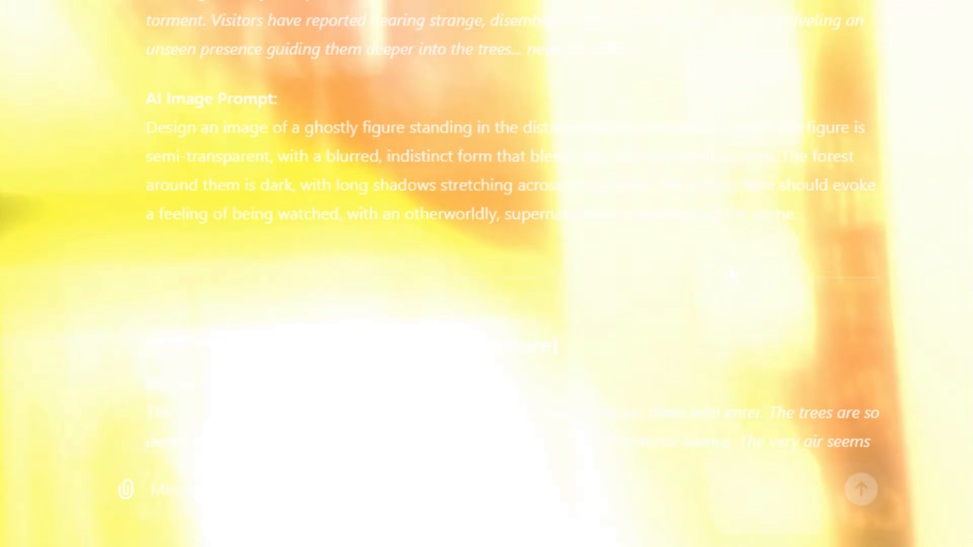
pyautogui.scroll(15, 732, 273)
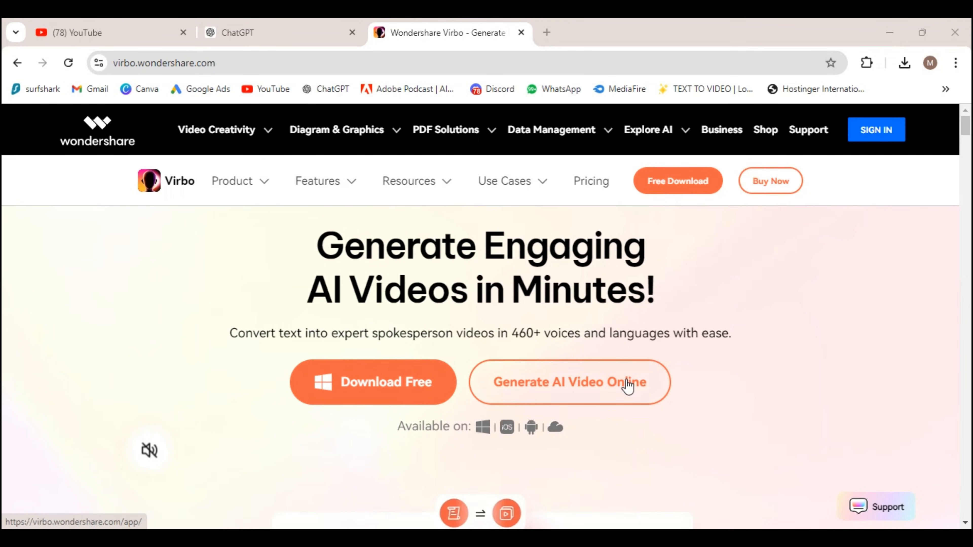
# - Look over the Wondershare Virbo website, switch to the Virbo desktop app, and open its Text-to-Speech tool
pyautogui.scroll(-15, 890, 308)
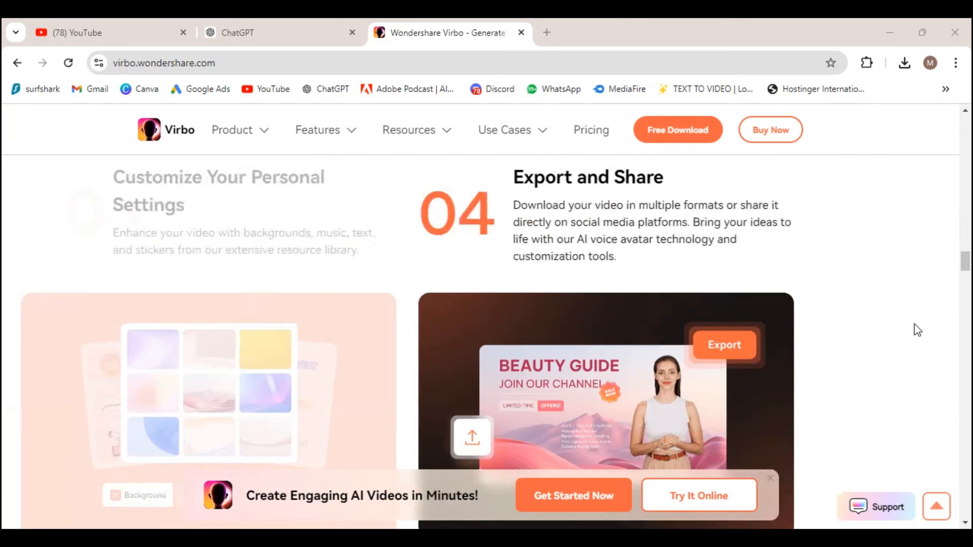
pyautogui.scroll(15, 915, 324)
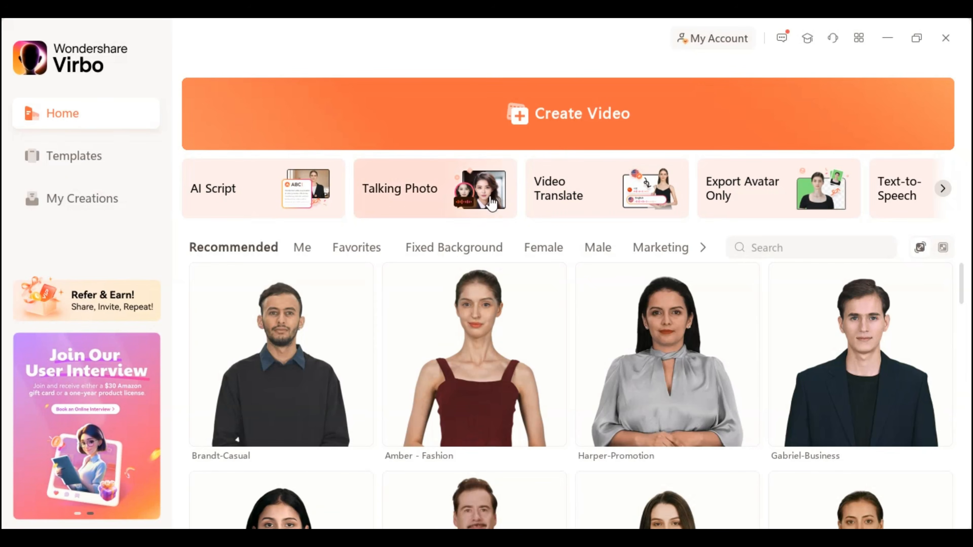
pyautogui.click(942, 189)
pyautogui.click(190, 190)
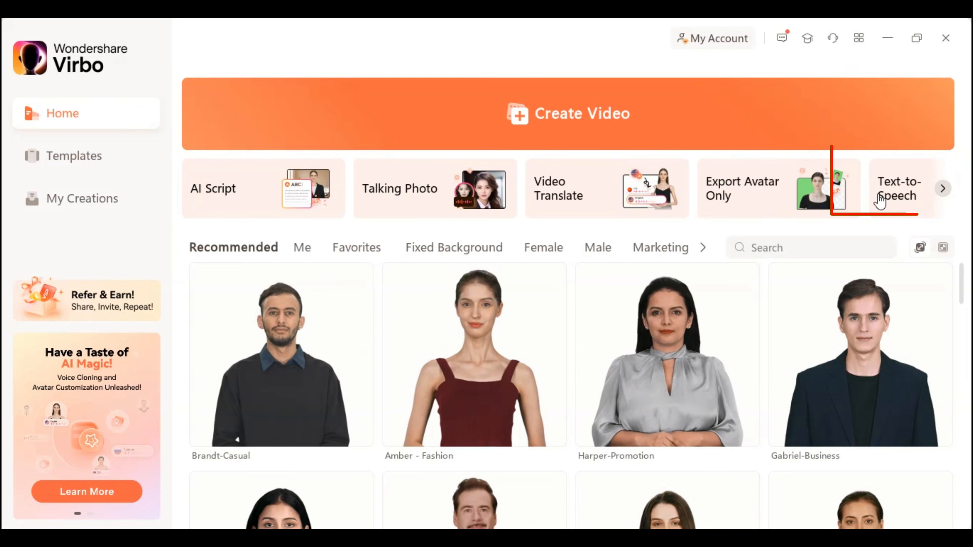
pyautogui.click(905, 189)
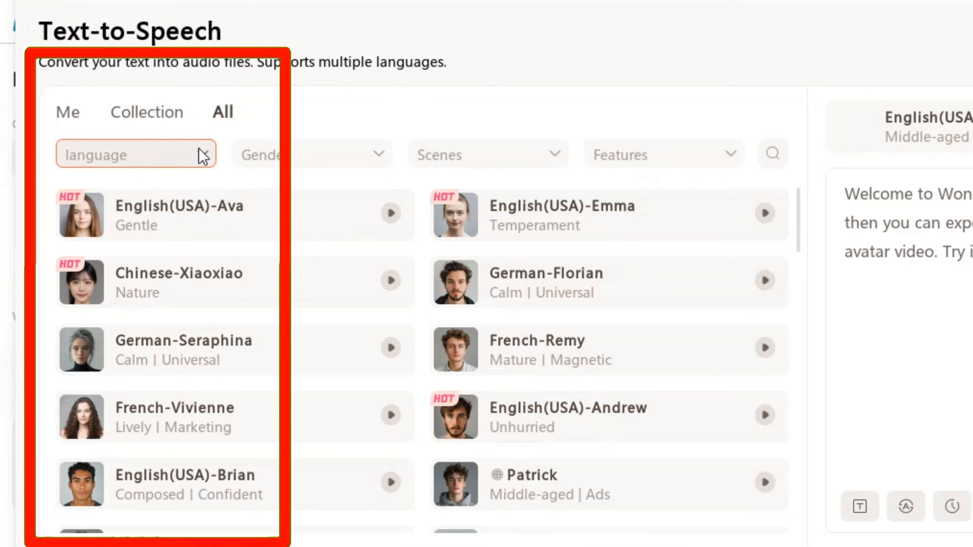
# - Filter the text-to-speech voices to English language, Male gender and Storytelling scenes
pyautogui.click(150, 185)
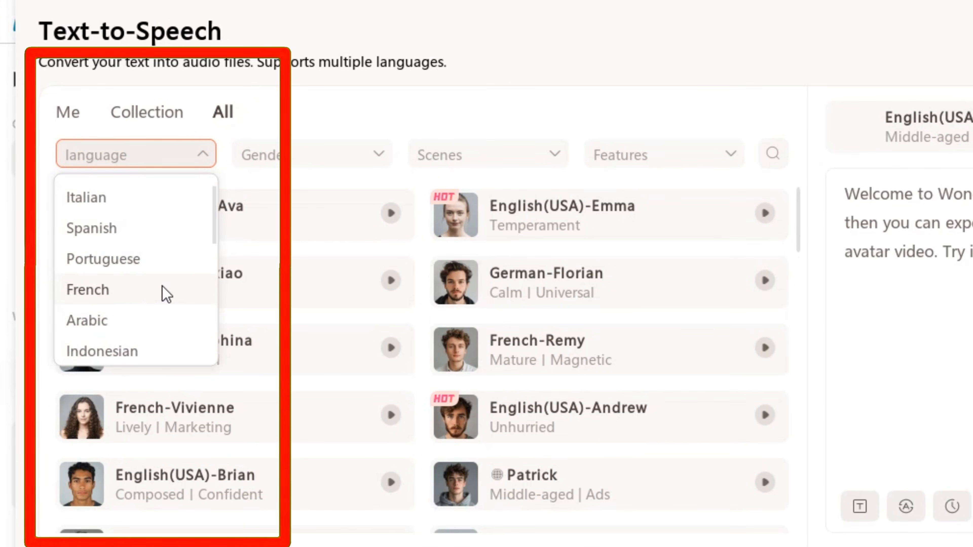
pyautogui.scroll(5, 162, 286)
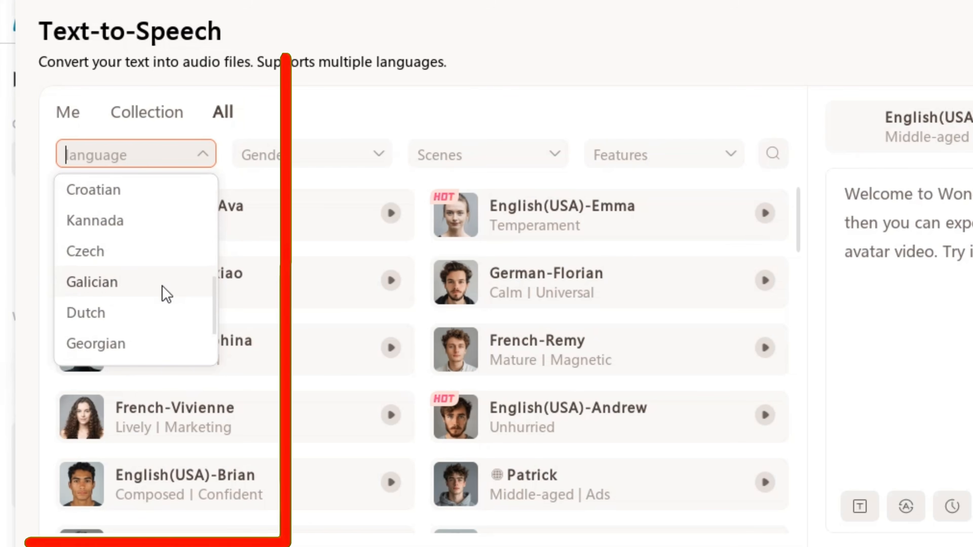
pyautogui.scroll(-5, 163, 286)
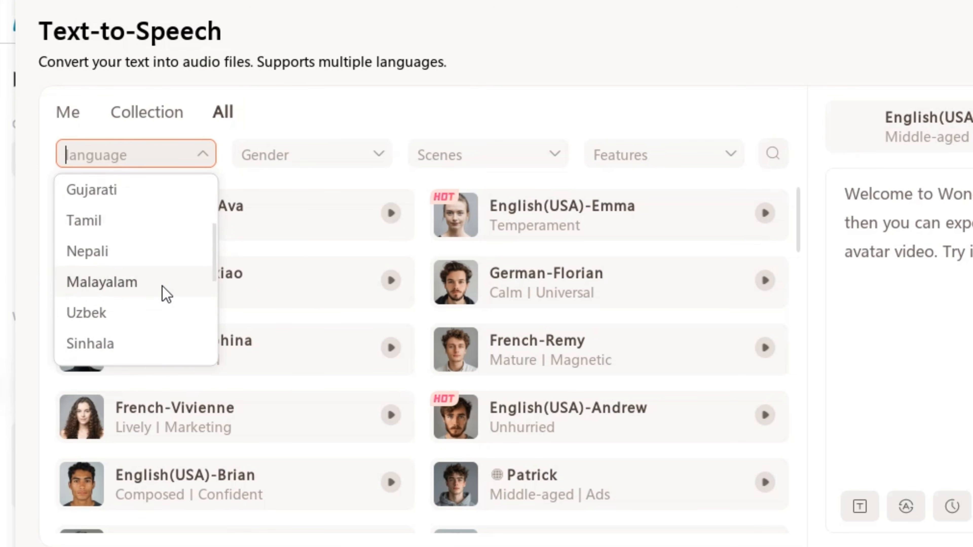
pyautogui.click(90, 228)
pyautogui.click(293, 161)
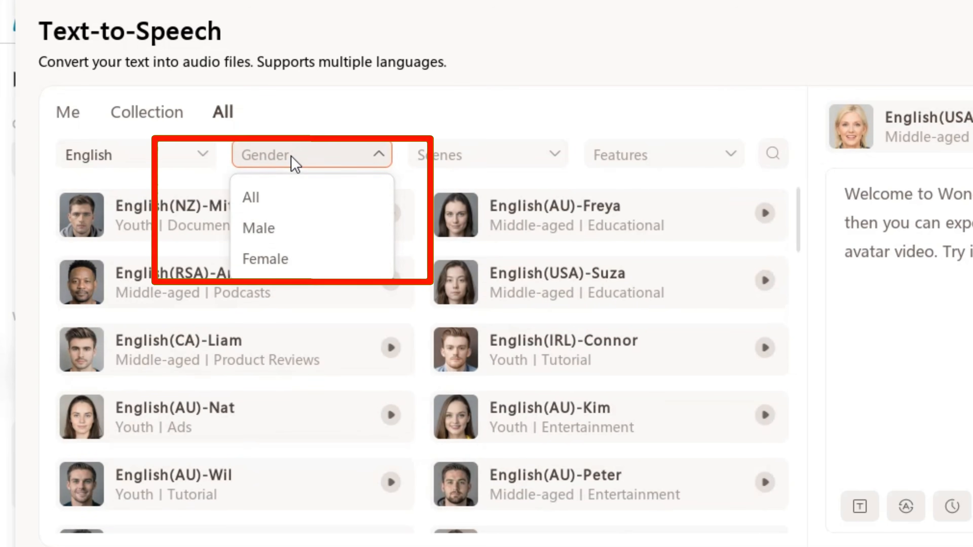
pyautogui.click(293, 235)
pyautogui.click(486, 161)
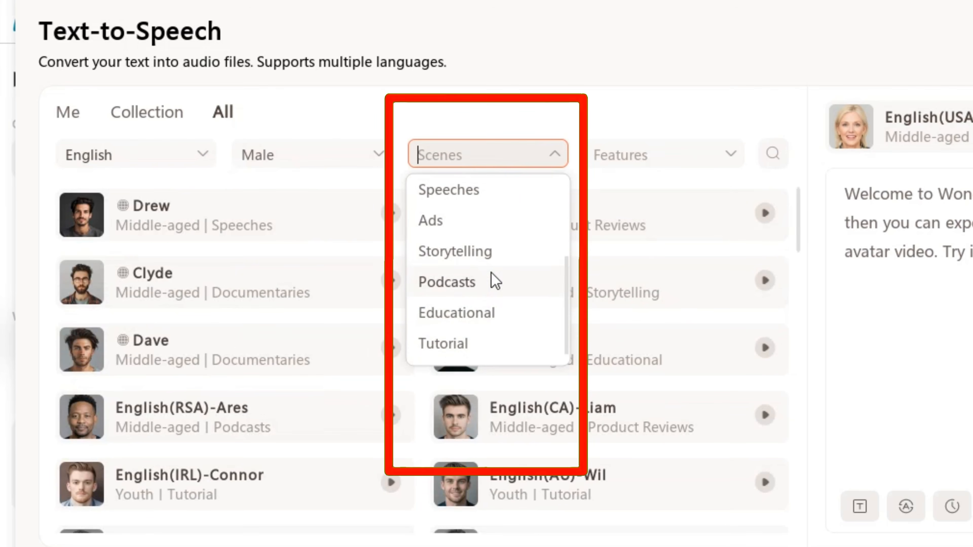
pyautogui.click(456, 343)
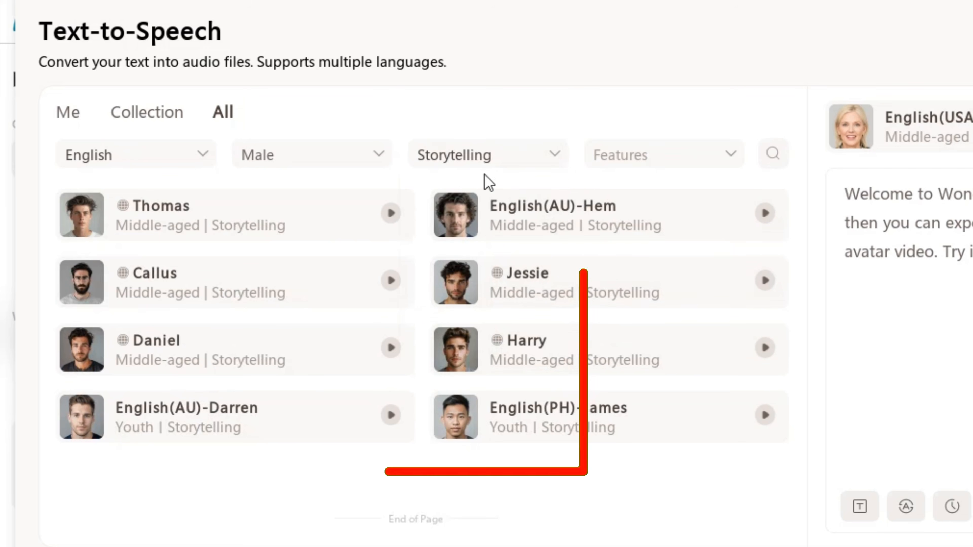
pyautogui.click(688, 148)
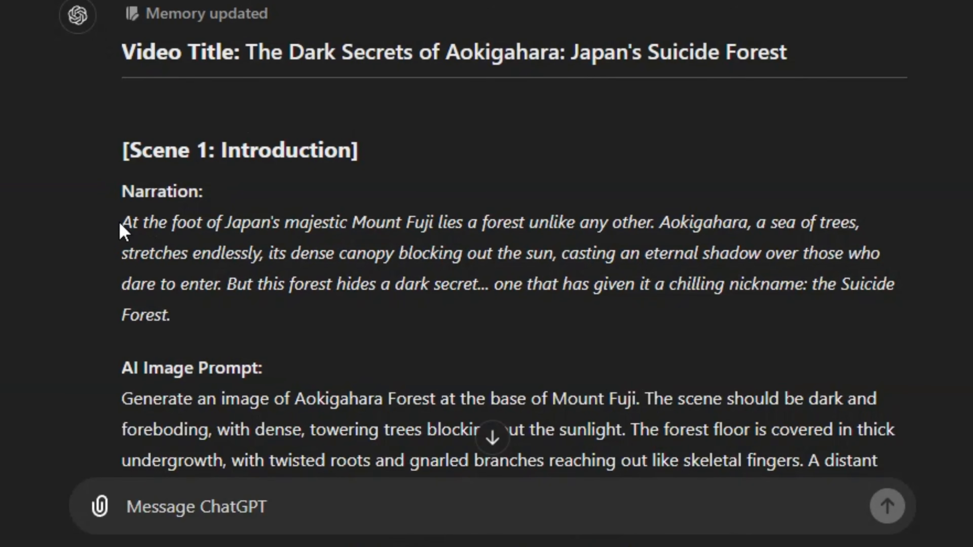
# - Copy the Scene 1 narration from the Aokigahara script in ChatGPT and paste it as the voiceover script in Virbo
pyautogui.moveTo(122, 224); pyautogui.dragTo(171, 315)
pyautogui.rightClick(211, 268)
pyautogui.click(245, 284)
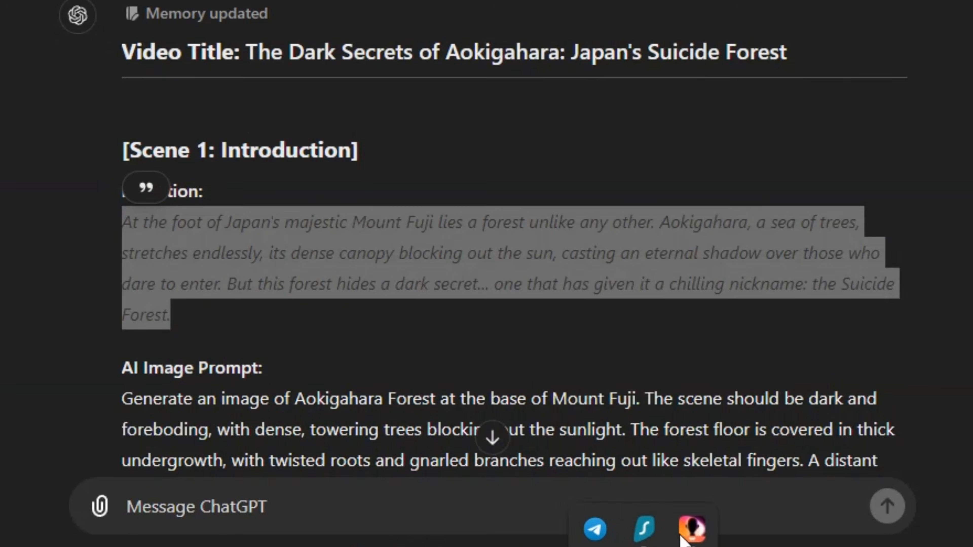
pyautogui.click(682, 537)
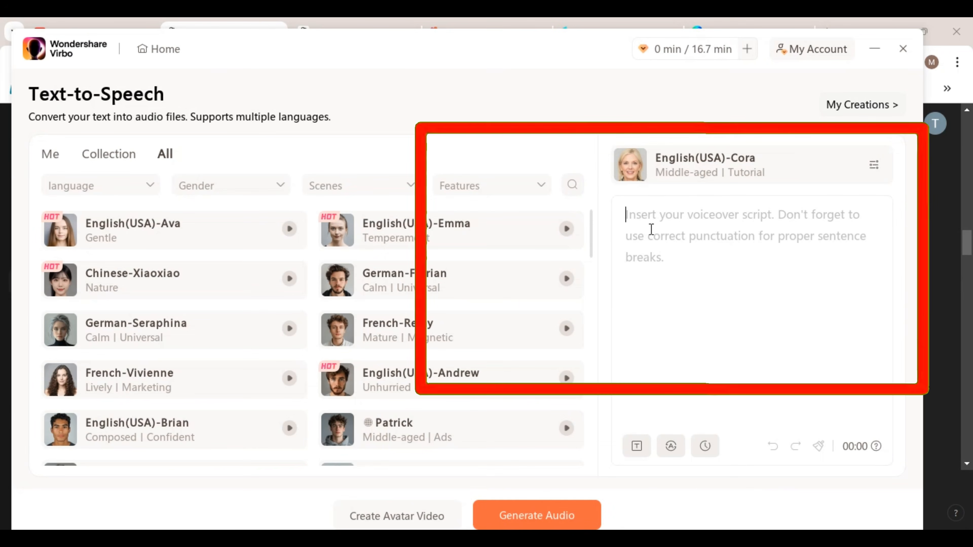
pyautogui.hotkey('ctrl', 'v')
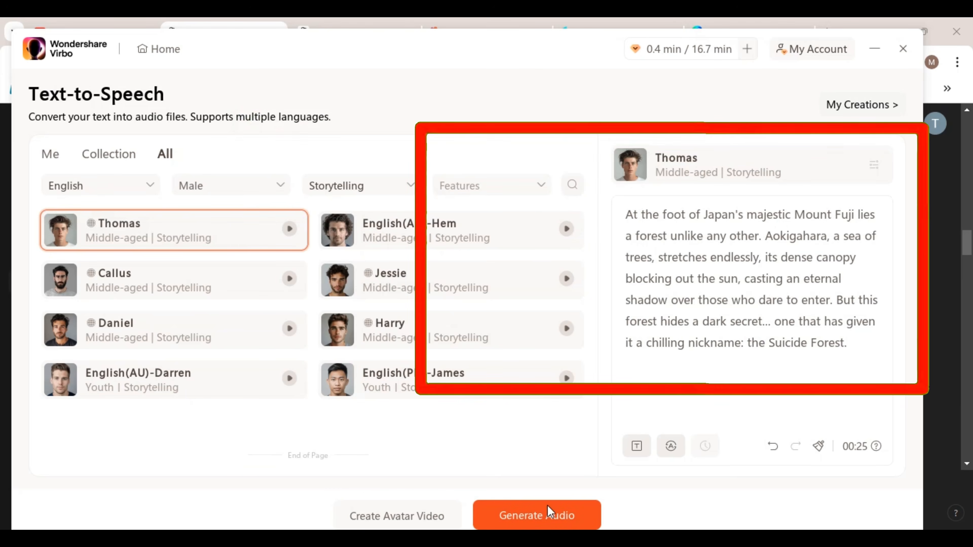
# - Generate the narration audio with the Thomas storytelling voice and download it
pyautogui.click(550, 512)
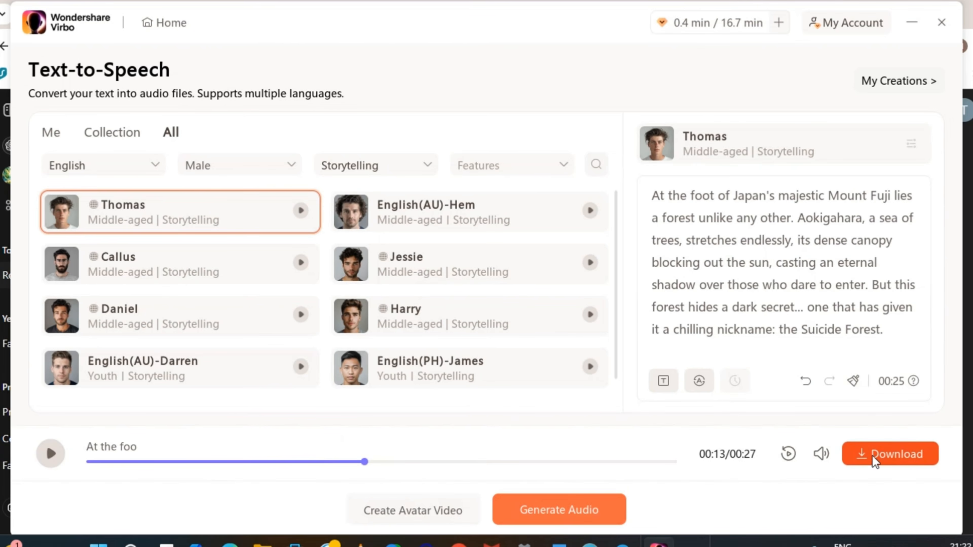
pyautogui.click(889, 455)
pyautogui.press('Return')
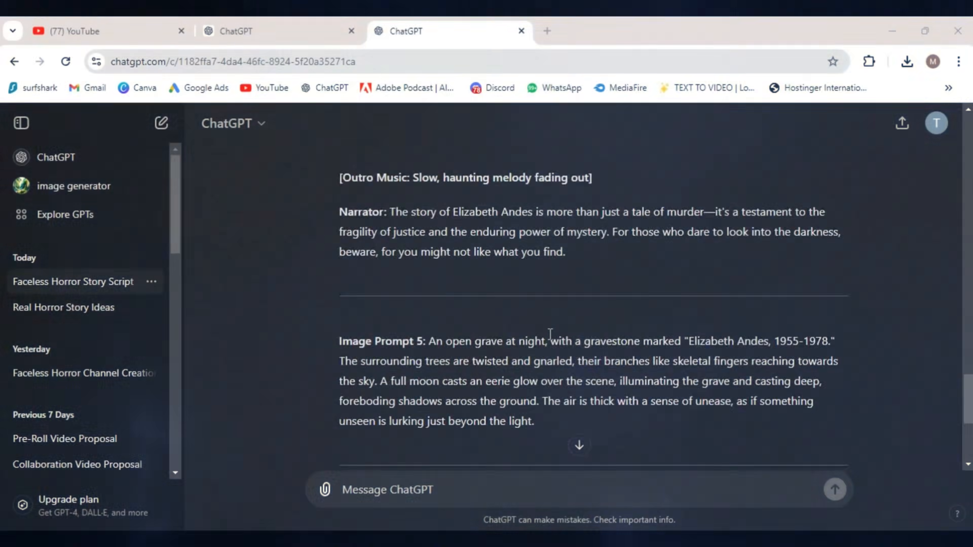
# - Switch to ChatGPT and examine the narration and image prompts in the Oxford, Ohio murder case script
pyautogui.scroll(15, 550, 333)
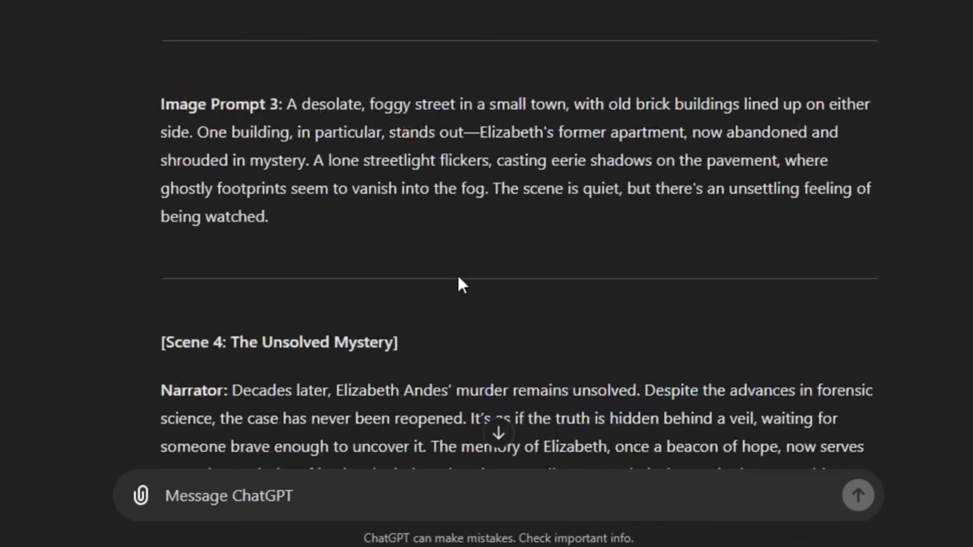
pyautogui.scroll(20, 459, 279)
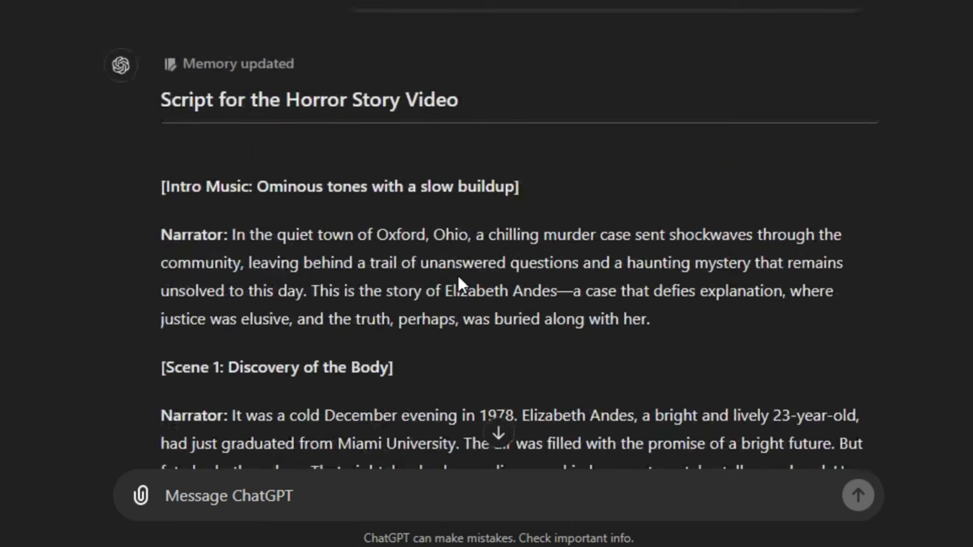
pyautogui.scroll(-7, 461, 284)
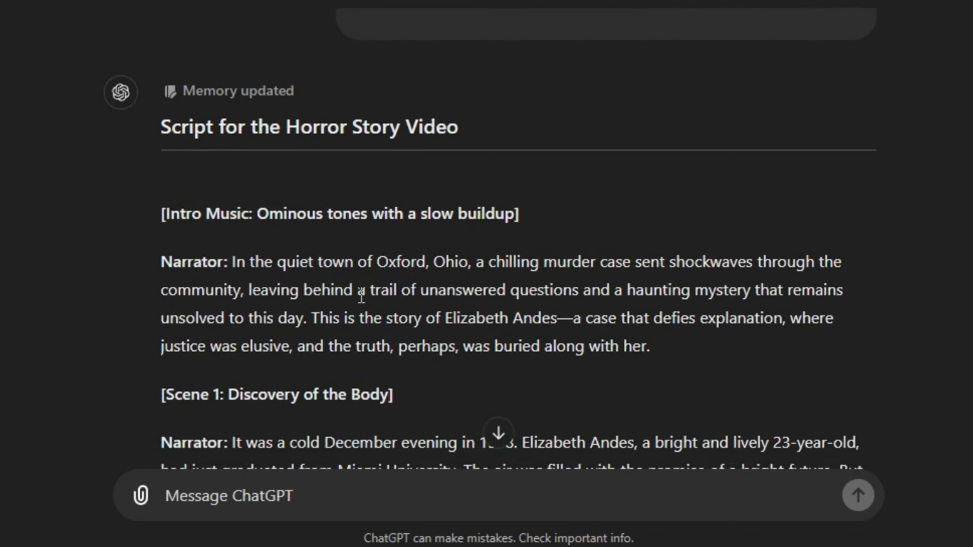
pyautogui.scroll(-5, 361, 295)
pyautogui.scroll(-13, 292, 213)
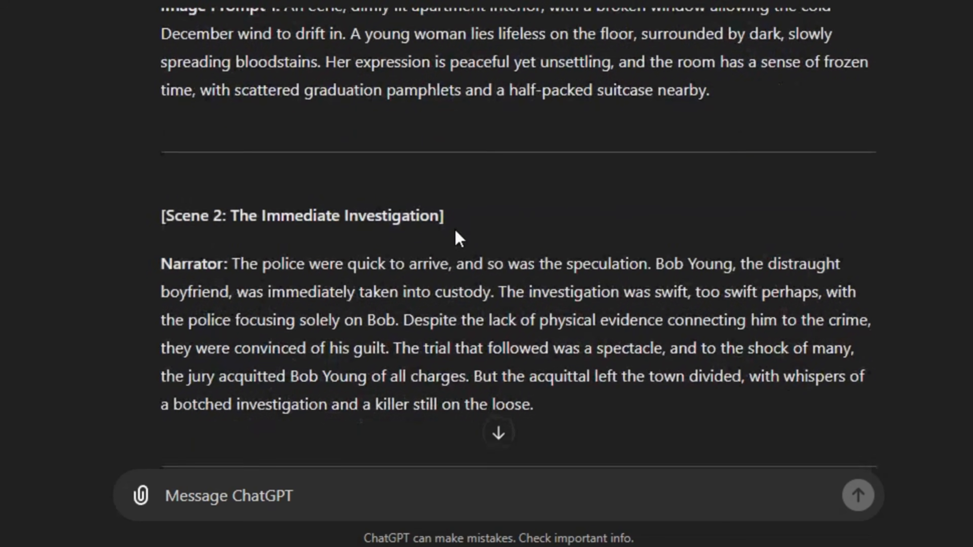
pyautogui.scroll(-5, 425, 262)
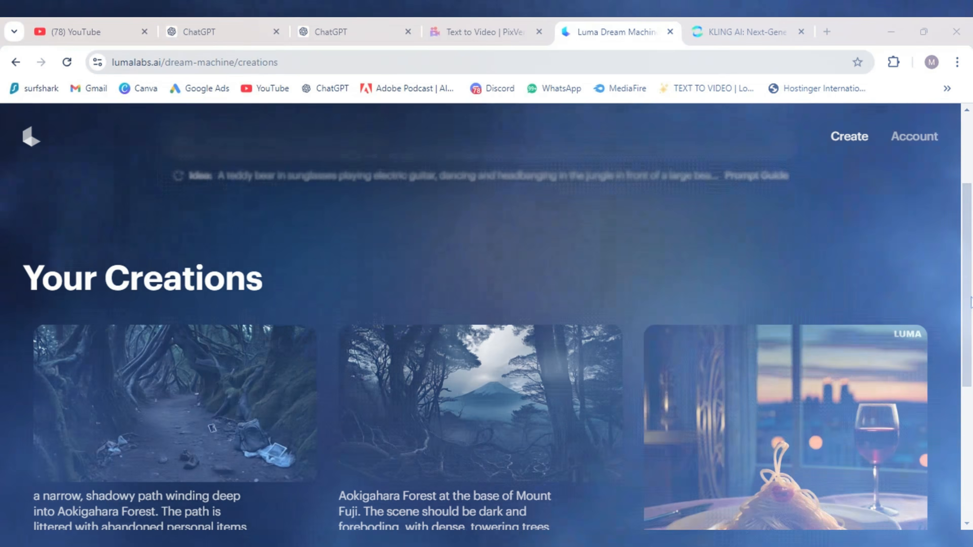
# - Open the Luma Dream Machine creation showing Aokigahara Forest at the base of Mount Fuji and view it
pyautogui.click(399, 404)
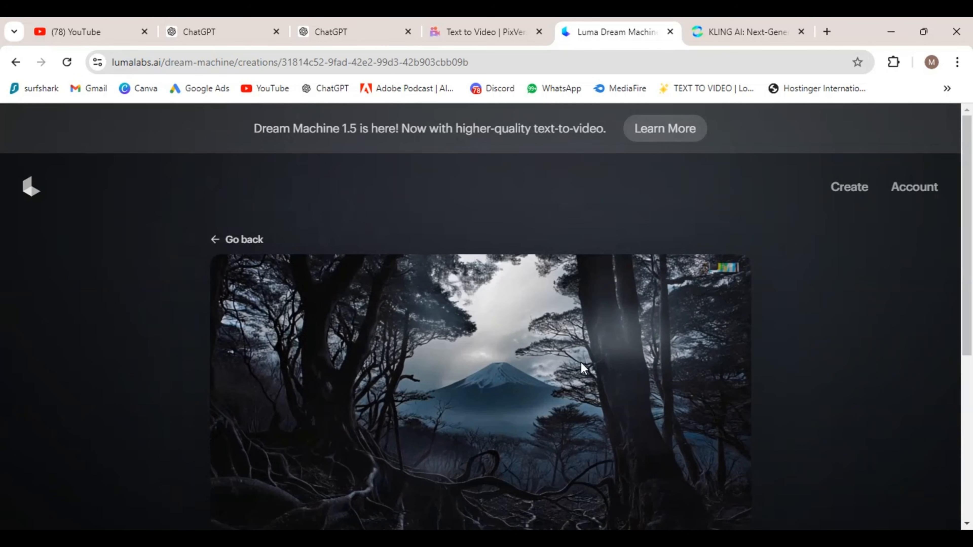
pyautogui.scroll(-2, 580, 362)
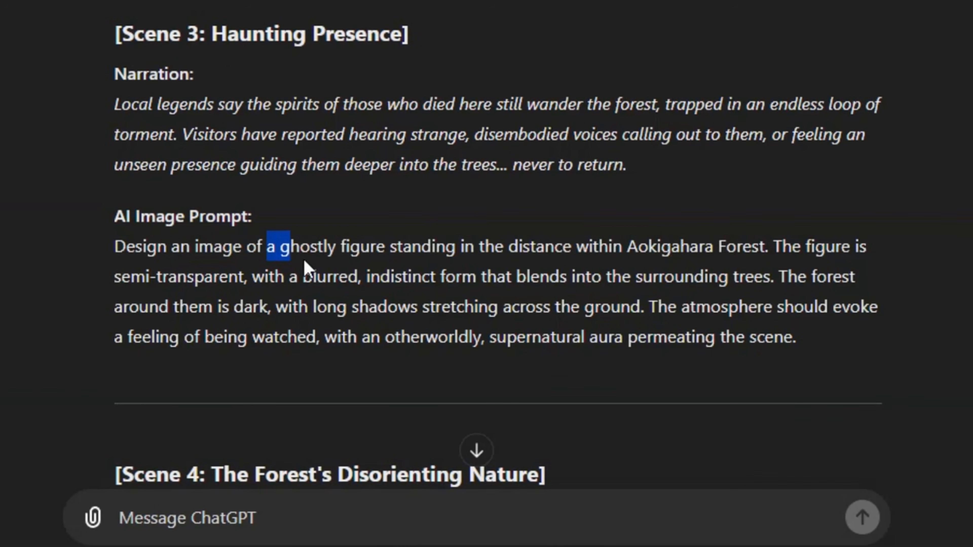
# - Copy the ghostly figure image prompt from Scene 3 in ChatGPT and replace the PixVerse text-to-video prompt with it
pyautogui.moveTo(306, 269); pyautogui.dragTo(549, 338)
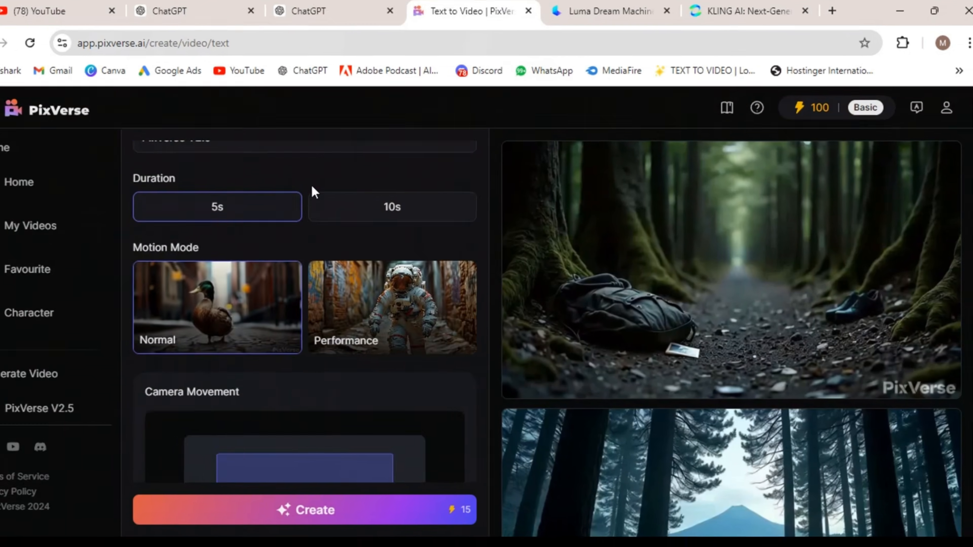
pyautogui.scroll(5, 311, 183)
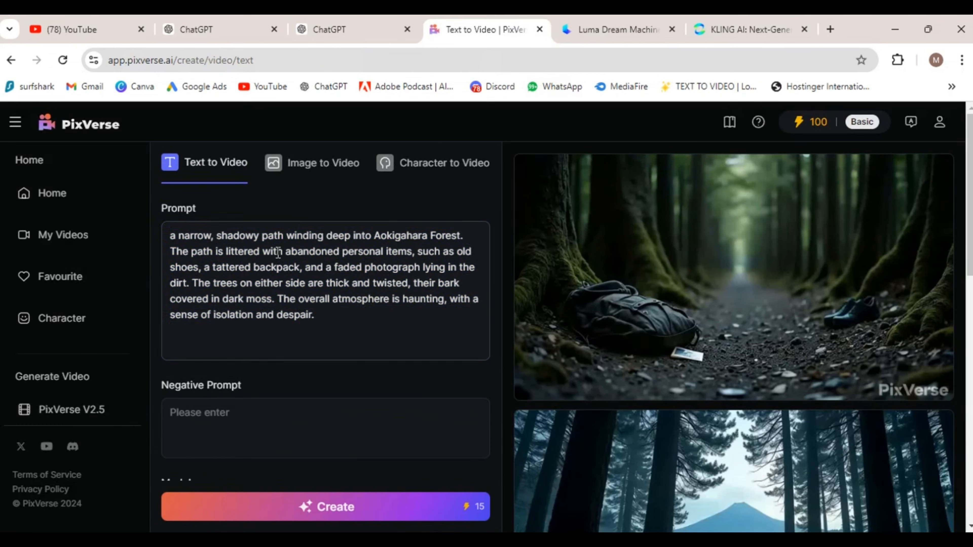
pyautogui.hotkey('ctrl', 'a')
pyautogui.hotkey('ctrl', 'v')
# - Try the 10s duration for the PixVerse V2.5 video
pyautogui.scroll(-5, 389, 344)
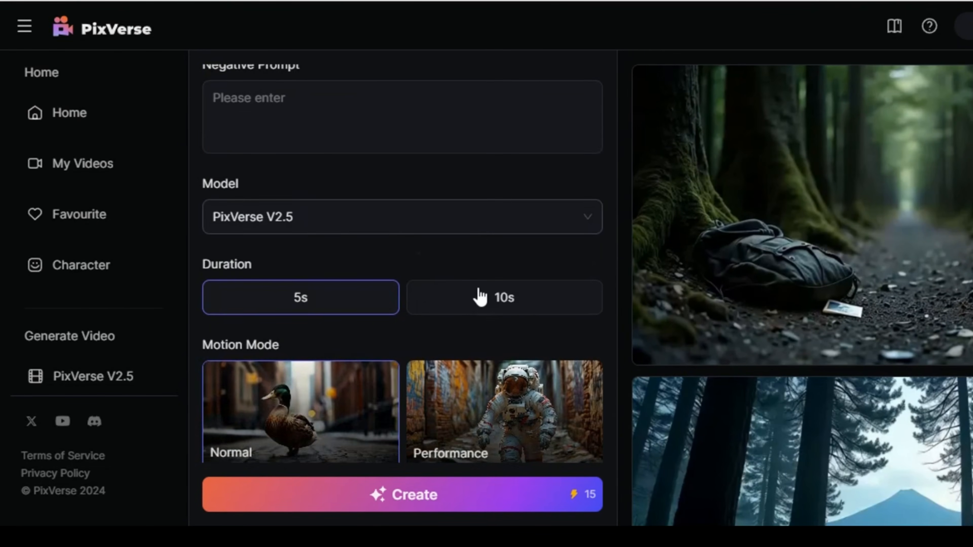
pyautogui.scroll(-3, 501, 305)
pyautogui.click(504, 213)
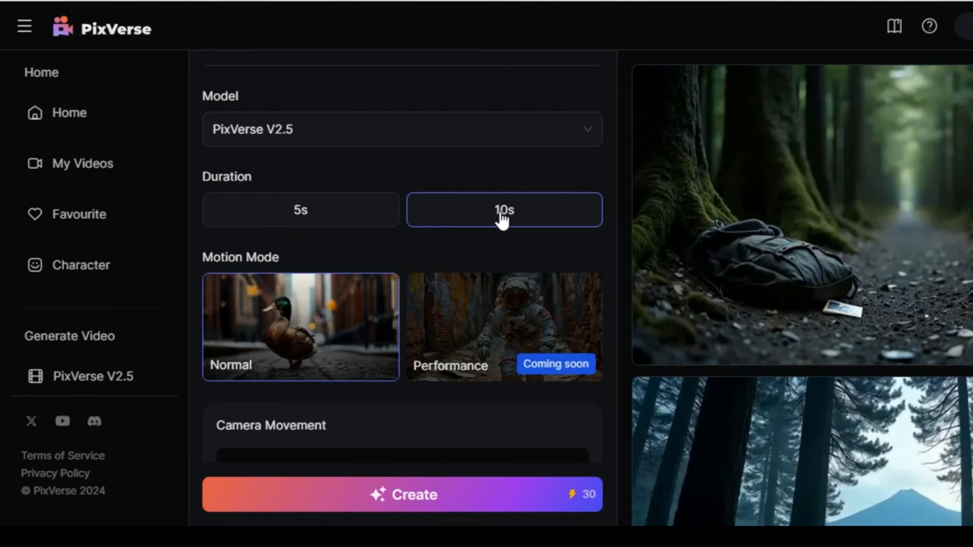
# - Create the ghostly figure video with the Zoom In camera movement and 16:9 aspect ratio
pyautogui.scroll(-12, 409, 244)
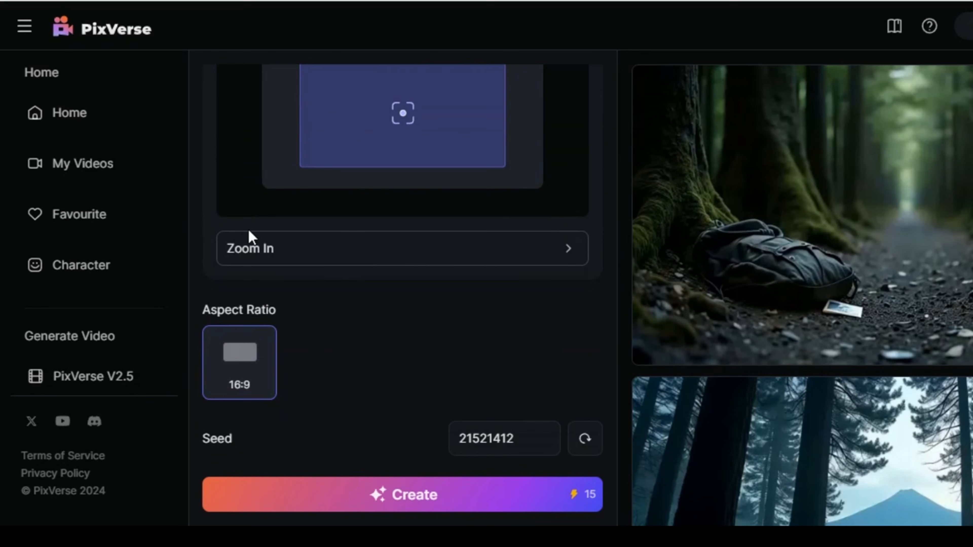
pyautogui.scroll(-2, 397, 254)
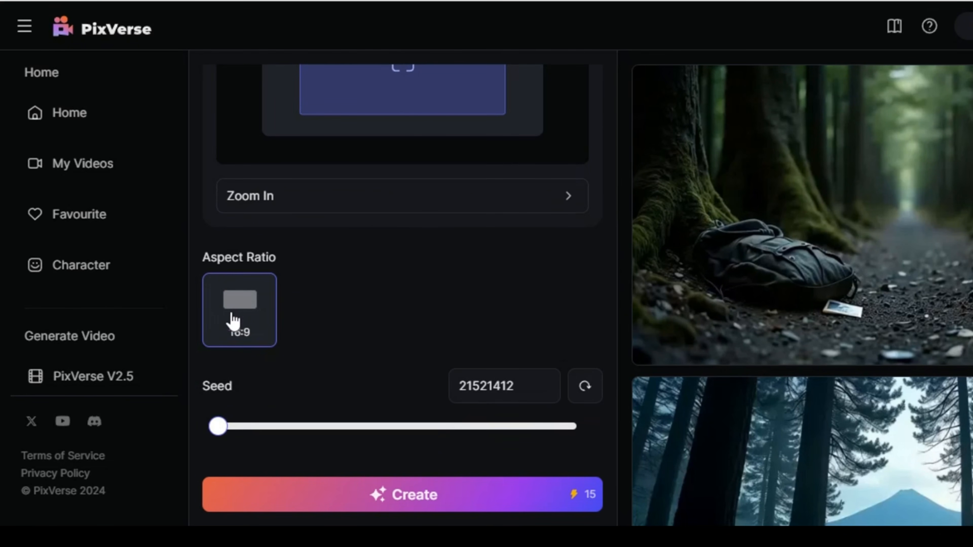
pyautogui.click(417, 493)
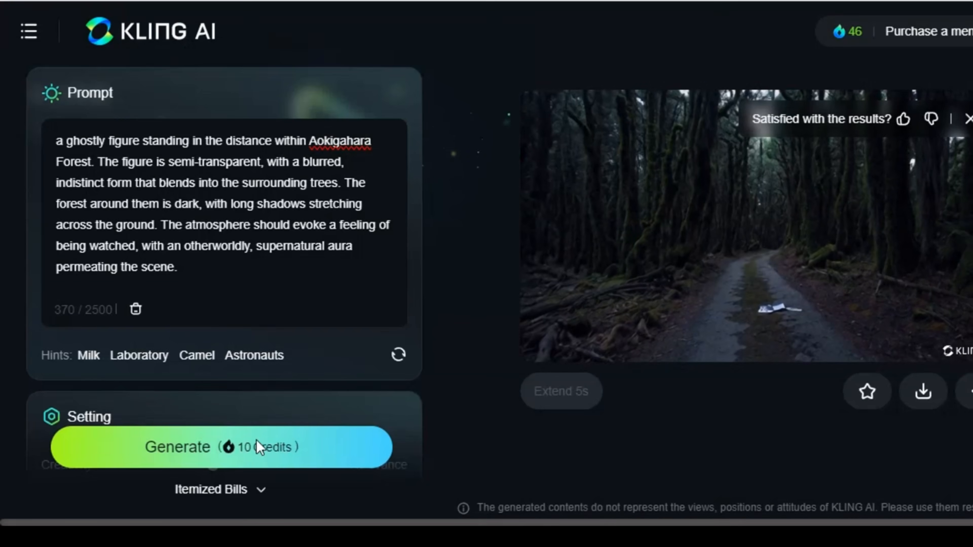
# - In Kling AI, generate the ghostly figure video in Standard Mode with the 16:9 aspect ratio
pyautogui.scroll(-15, 163, 249)
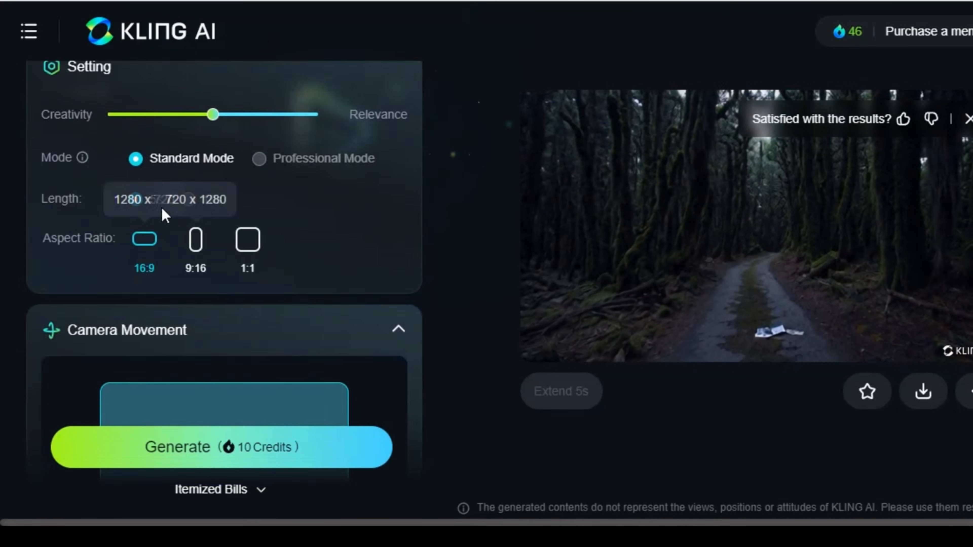
pyautogui.scroll(-5, 237, 321)
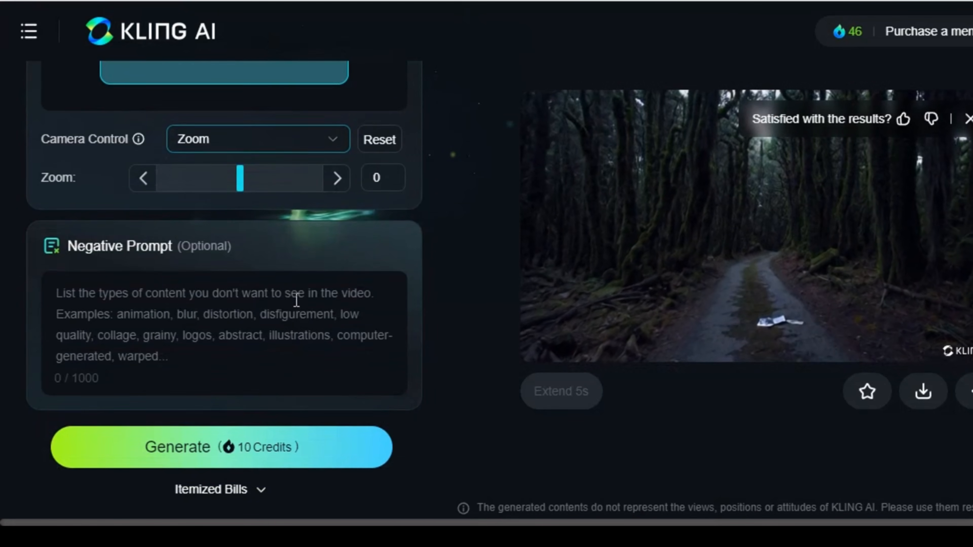
pyautogui.click(169, 451)
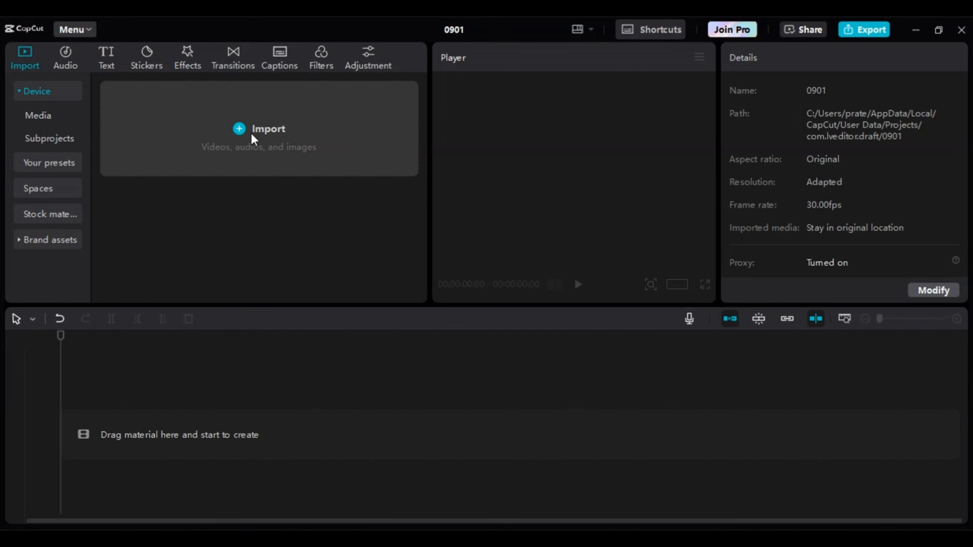
# - In CapCut, import all the media files from the horror folder on the Desktop into the project
pyautogui.click(251, 136)
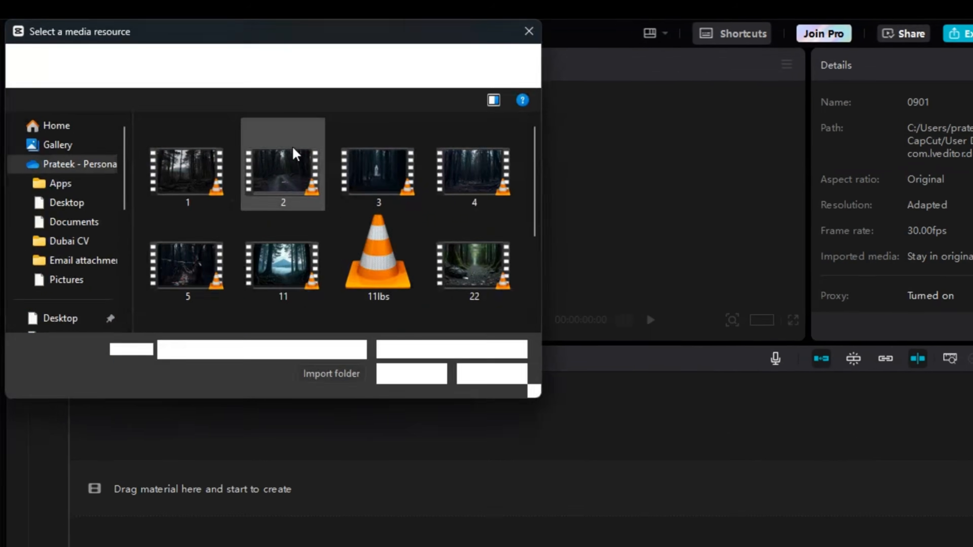
pyautogui.click(55, 263)
pyautogui.doubleClick(165, 133)
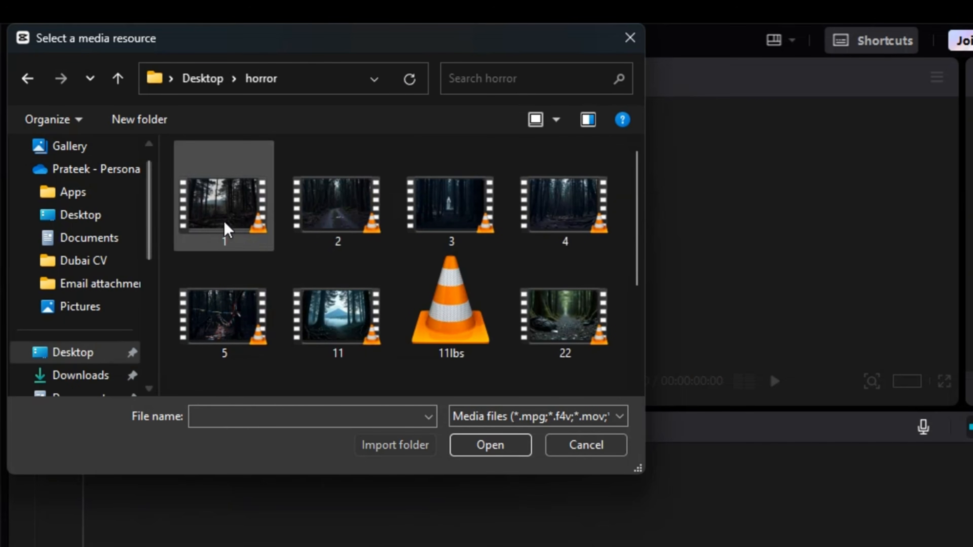
pyautogui.hotkey('ctrl', 'a')
pyautogui.scroll(-3, 402, 250)
pyautogui.click(491, 445)
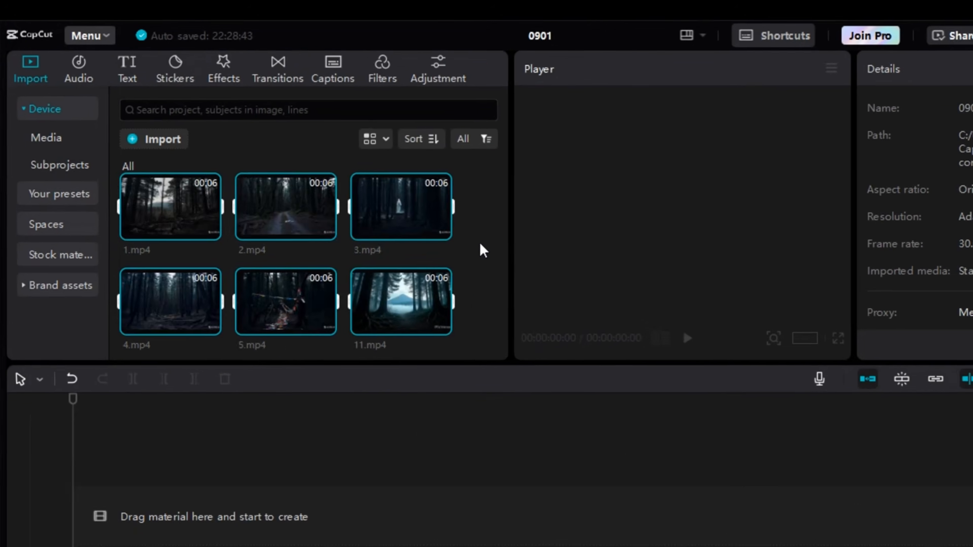
# - Place the 11lbs.MP3 voiceover at the start of the timeline and set the project's aspect ratio to 16:9
pyautogui.click(481, 245)
pyautogui.scroll(-6, 481, 245)
pyautogui.scroll(6, 481, 245)
pyautogui.scroll(-3, 480, 245)
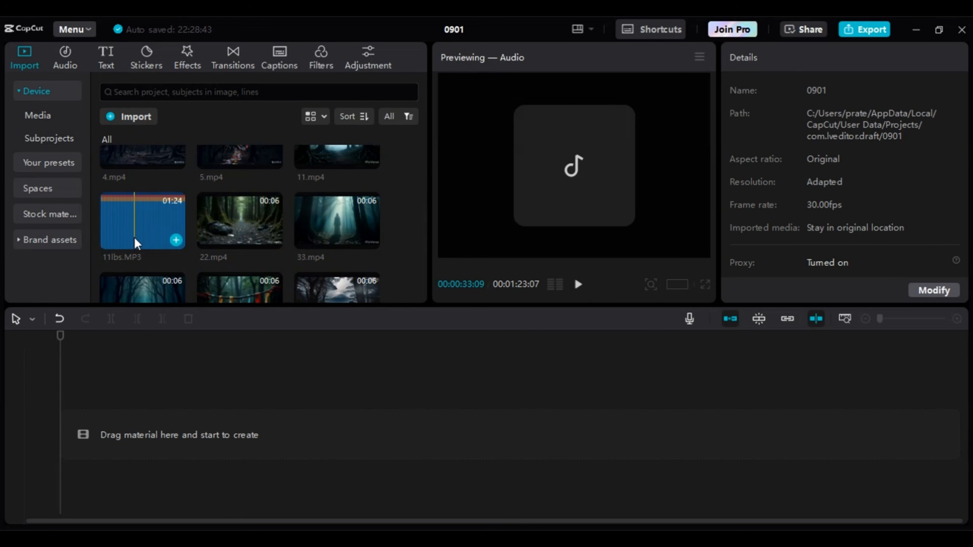
pyautogui.moveTo(136, 244); pyautogui.dragTo(157, 440)
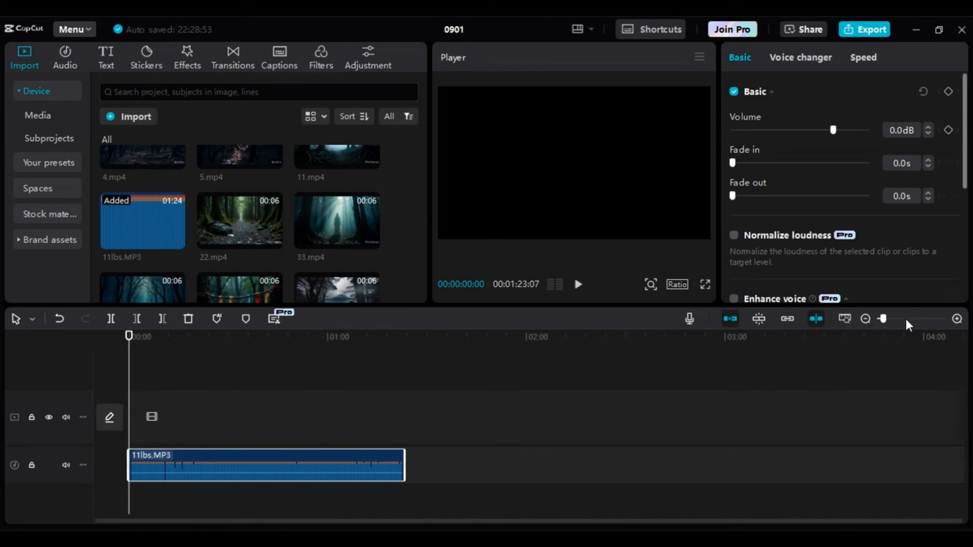
pyautogui.moveTo(884, 319); pyautogui.dragTo(899, 319)
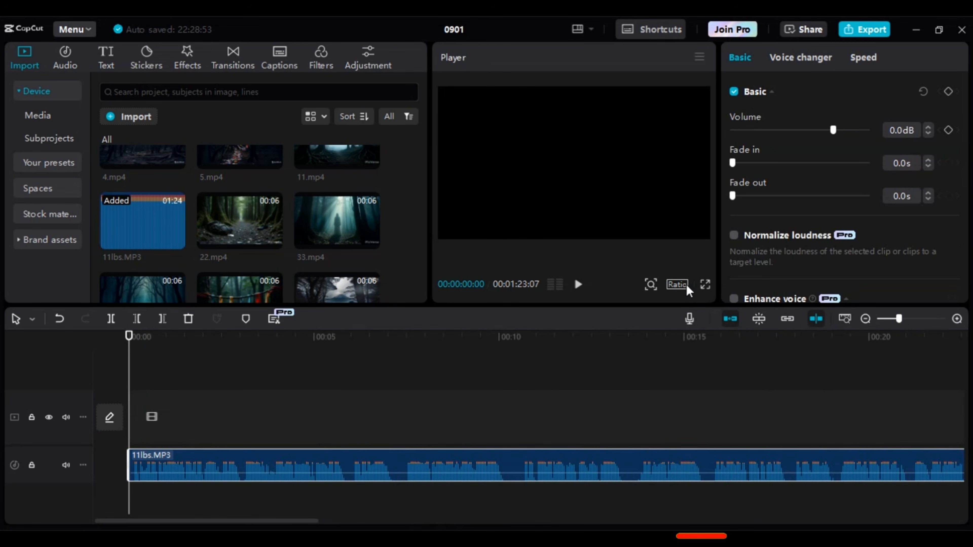
pyautogui.click(677, 284)
pyautogui.click(717, 338)
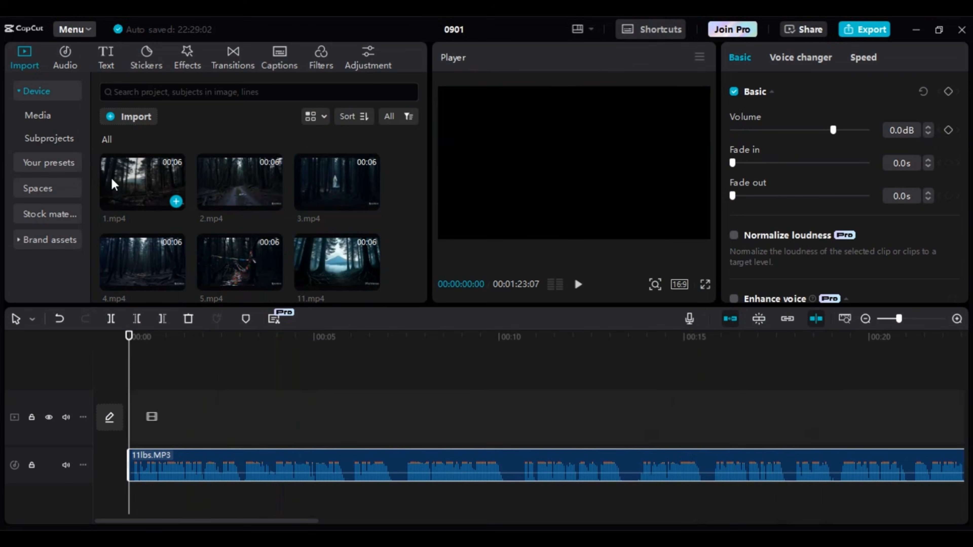
# - Place clips 1.mp4, 2.mp4 and 3.mp4 in order on the video track above the voiceover
pyautogui.moveTo(142, 182); pyautogui.dragTo(130, 420)
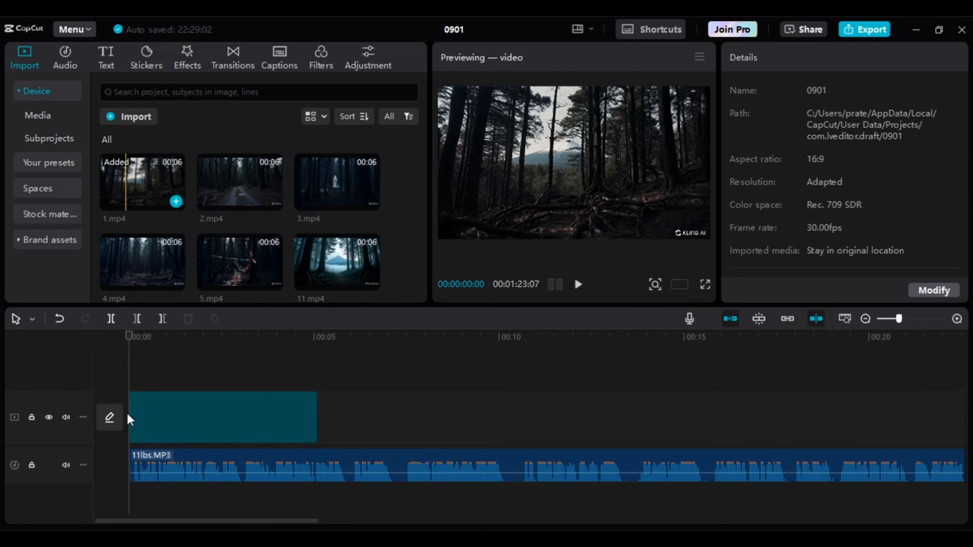
pyautogui.click(256, 181)
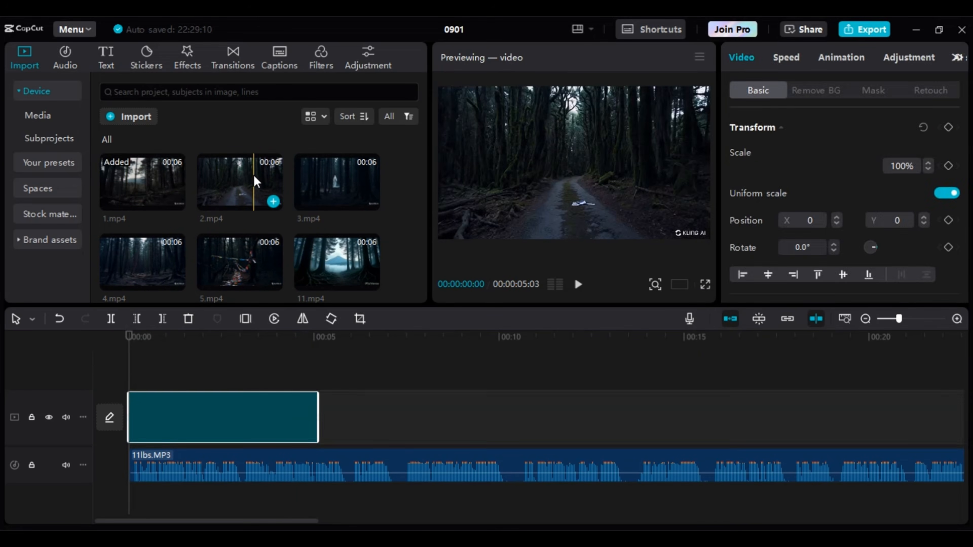
pyautogui.moveTo(256, 181); pyautogui.dragTo(290, 379)
pyautogui.moveTo(334, 192); pyautogui.dragTo(456, 317)
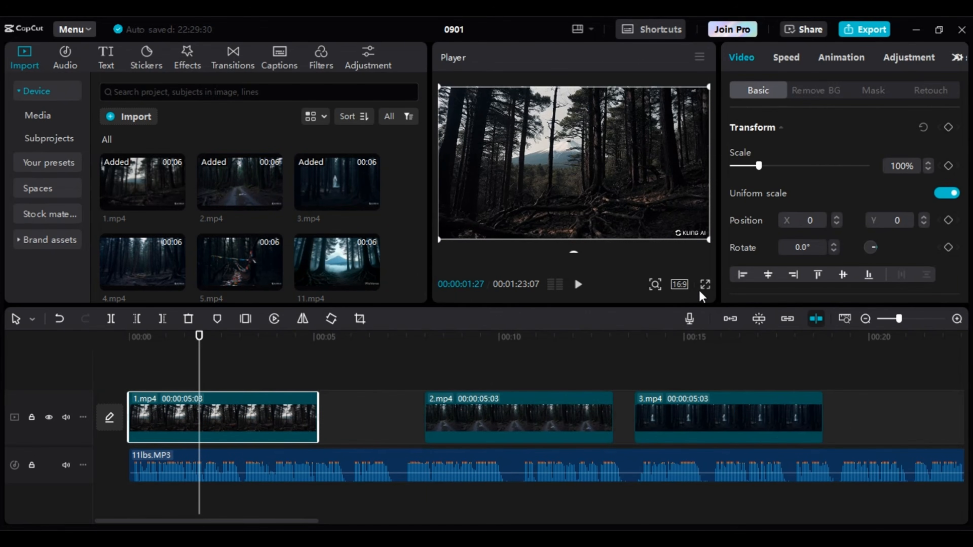
# - Crop the Kling AI watermark off the lower edge of clip 1.mp4 and check the clip full screen
pyautogui.click(705, 285)
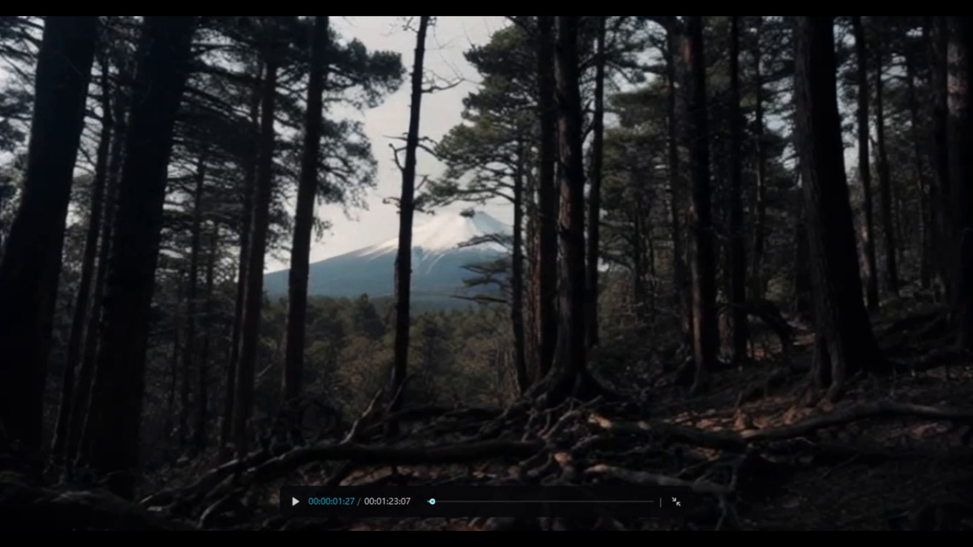
pyautogui.click(683, 507)
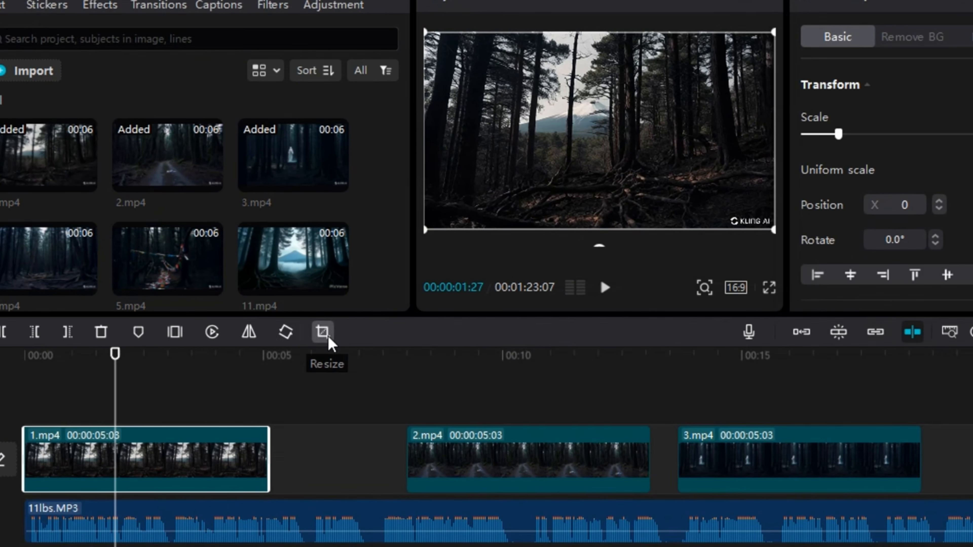
pyautogui.click(341, 325)
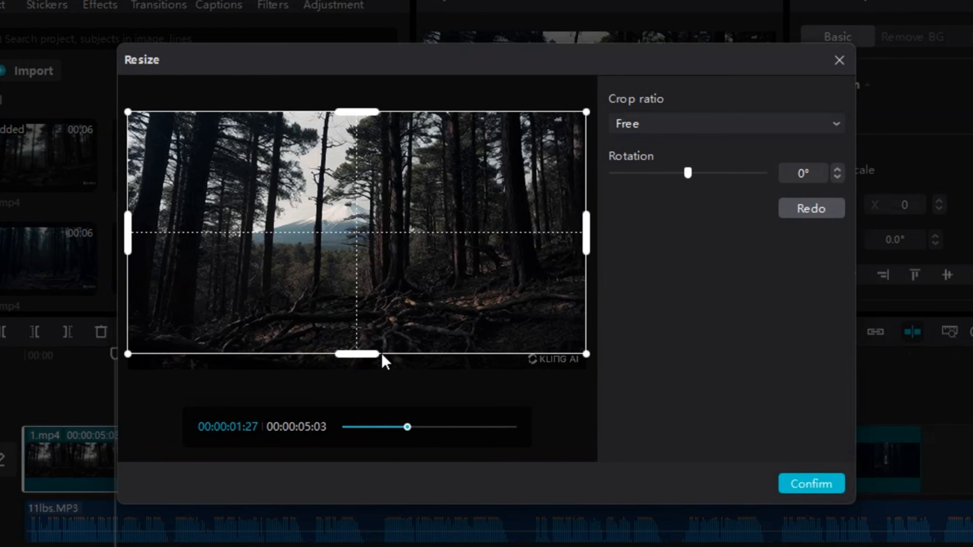
pyautogui.click(809, 489)
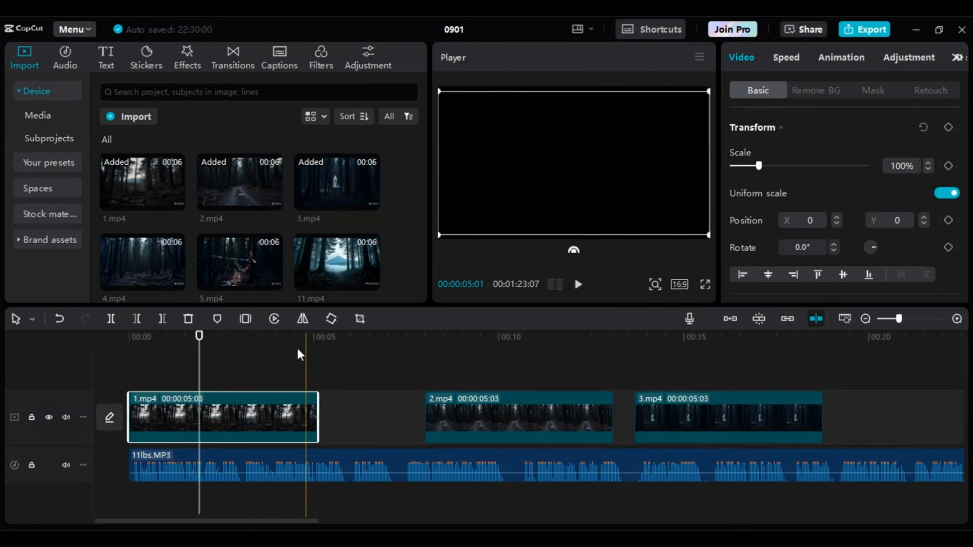
pyautogui.click(253, 355)
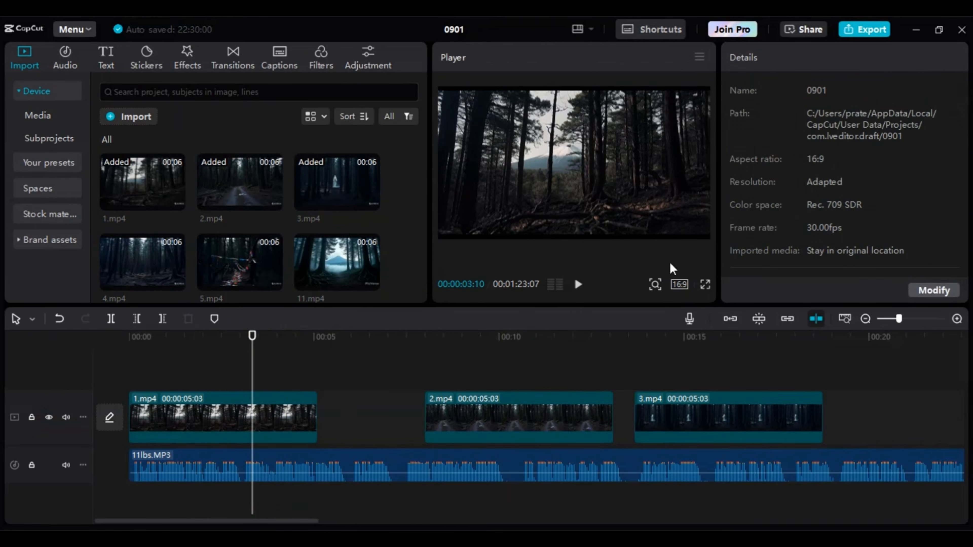
pyautogui.click(705, 284)
pyautogui.click(676, 502)
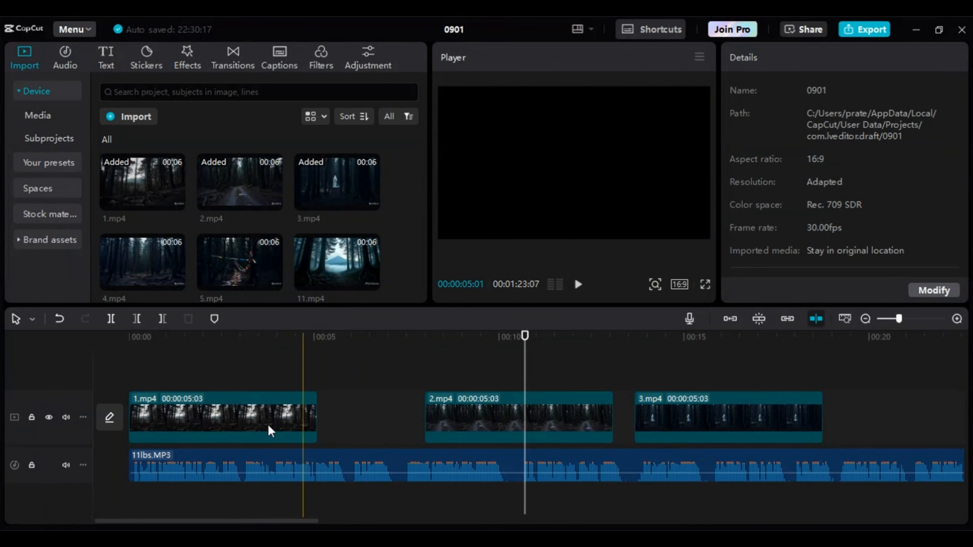
# - Slow clip 1.mp4 down to a speed of 0.8x
pyautogui.click(268, 426)
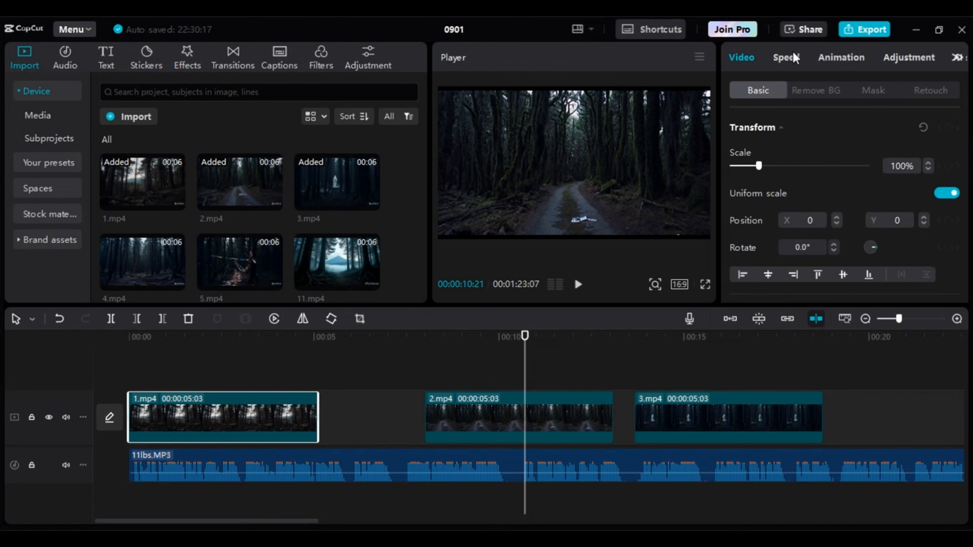
pyautogui.click(786, 58)
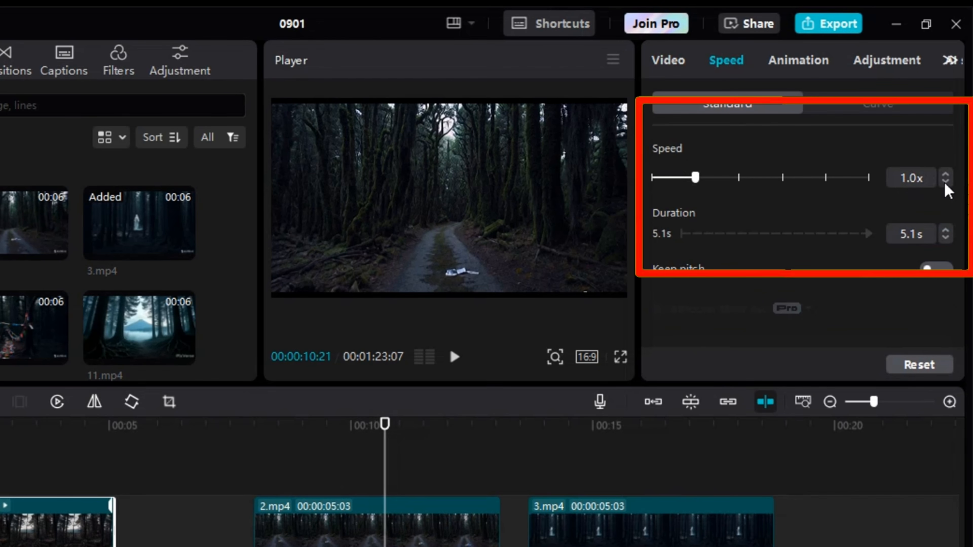
pyautogui.click(944, 182)
pyautogui.click(944, 182)
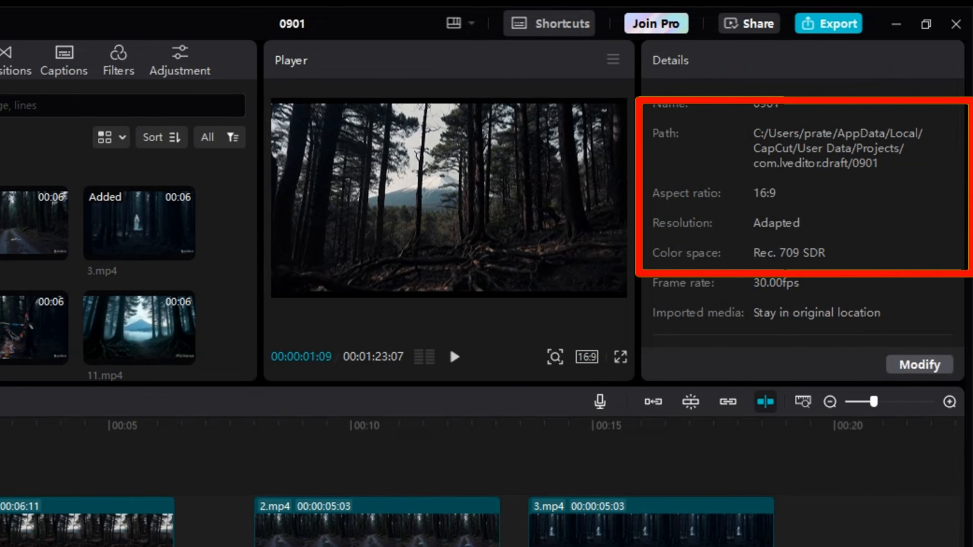
pyautogui.moveTo(0, 498); pyautogui.dragTo(168, 501)
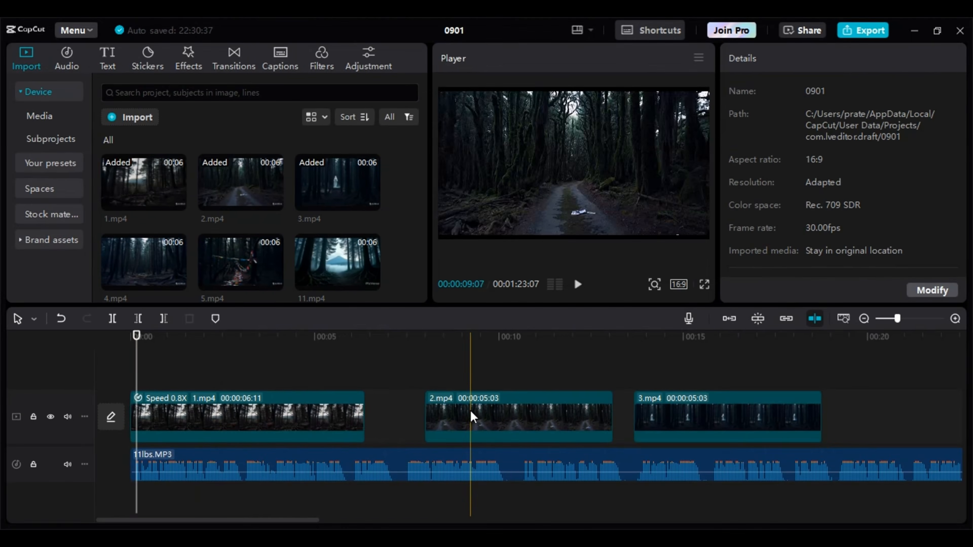
# - Move clip 2.mp4 directly against the end of 1.mp4 and reduce its playback speed
pyautogui.moveTo(319, 526); pyautogui.dragTo(246, 518)
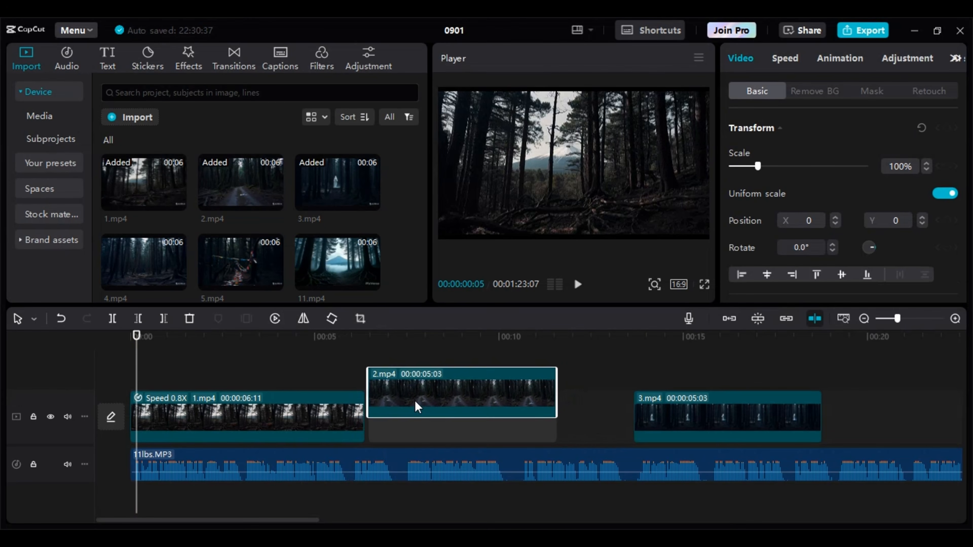
pyautogui.moveTo(418, 406); pyautogui.dragTo(413, 426)
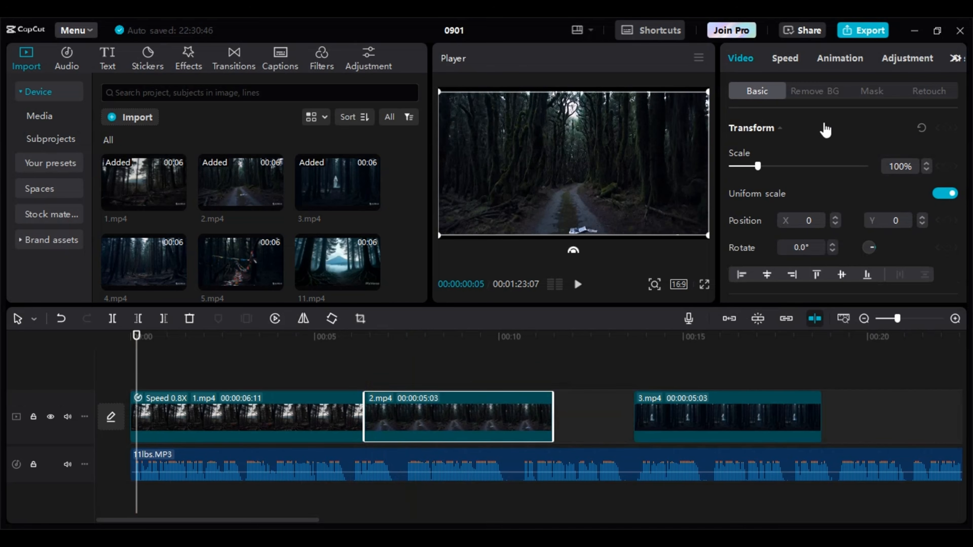
pyautogui.click(777, 61)
pyautogui.click(952, 151)
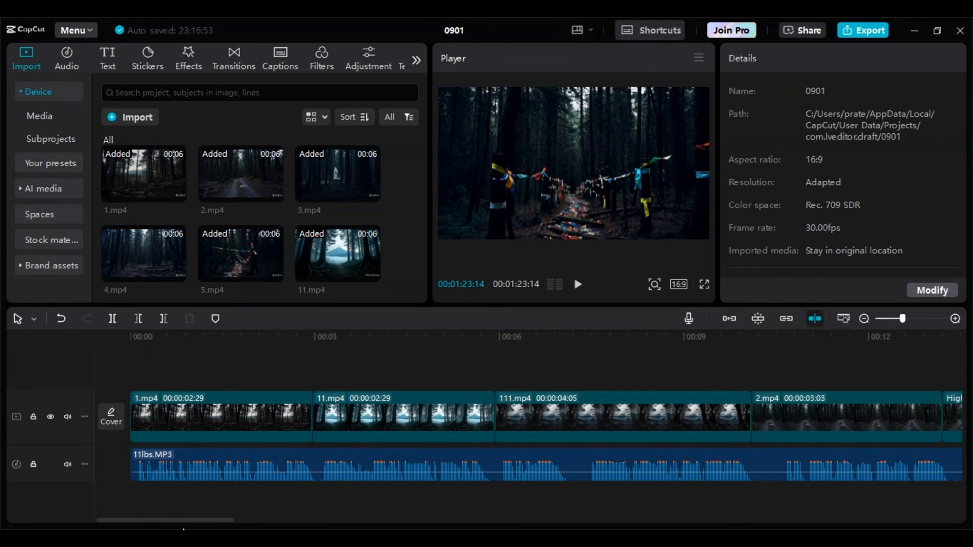
# - Add the Fog effect from the Nature category at the start of the timeline and extend it to the end of the video
pyautogui.moveTo(183, 529); pyautogui.dragTo(134, 429)
pyautogui.click(188, 59)
pyautogui.scroll(-3, 42, 261)
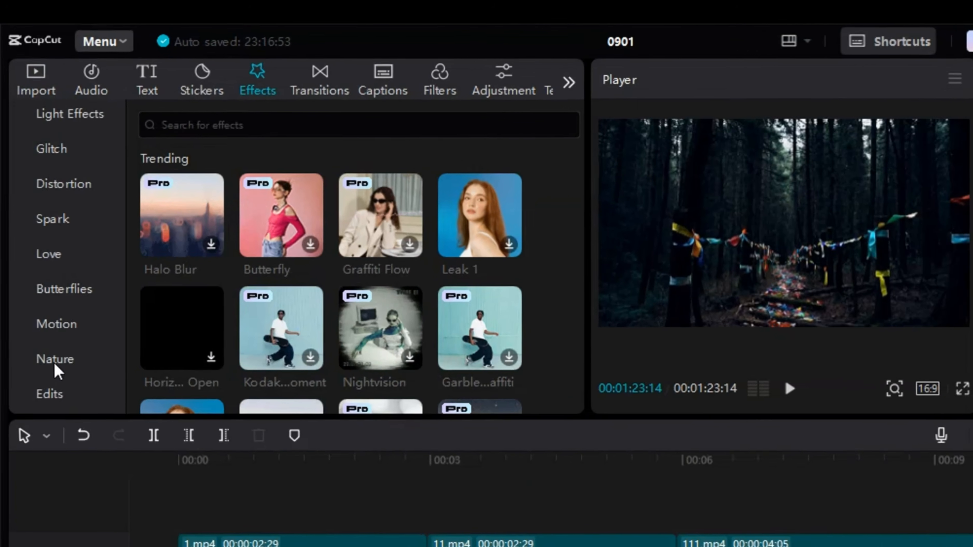
pyautogui.click(56, 364)
pyautogui.scroll(-10, 382, 244)
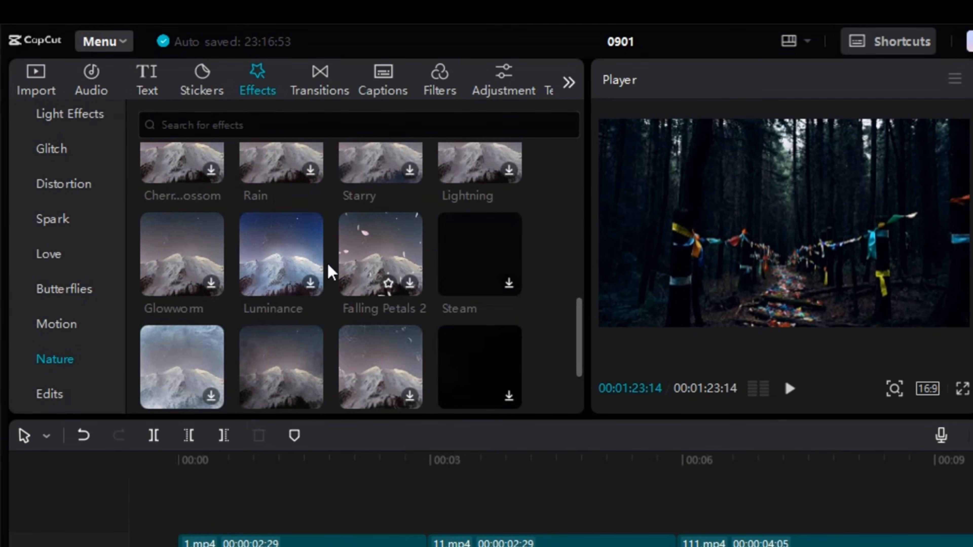
pyautogui.scroll(-3, 330, 272)
pyautogui.moveTo(276, 254); pyautogui.dragTo(150, 452)
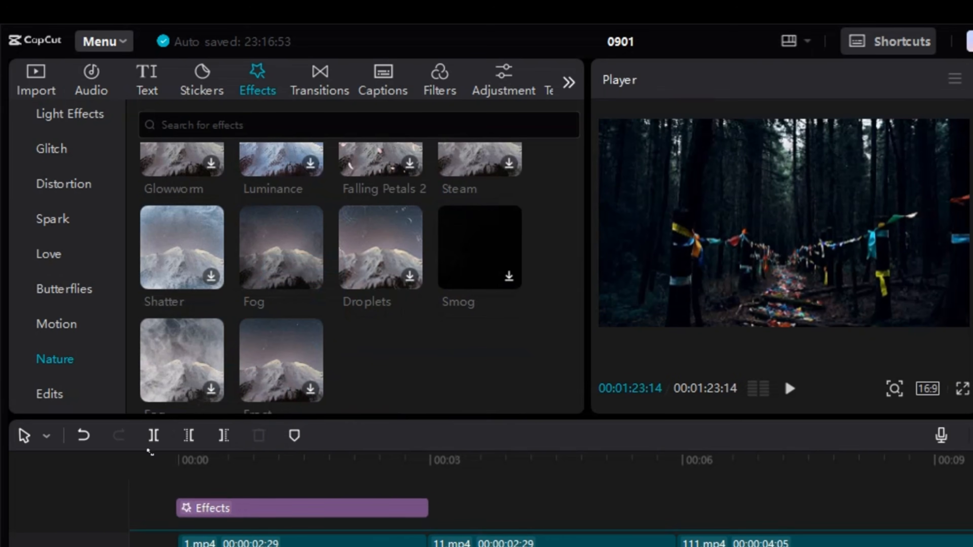
pyautogui.moveTo(150, 452); pyautogui.dragTo(180, 510)
pyautogui.moveTo(414, 522); pyautogui.dragTo(312, 414)
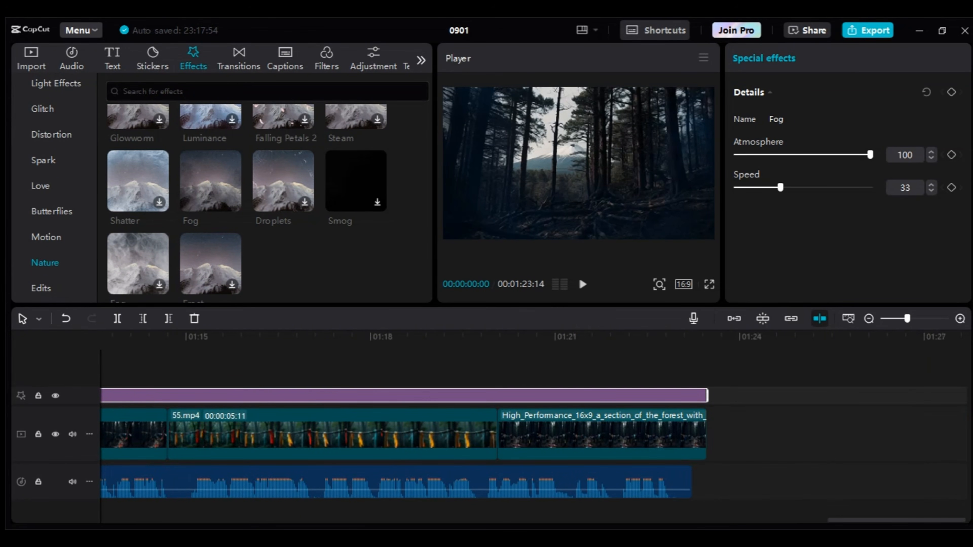
# - Set the Fog effect's atmosphere to 10 and lower its speed
pyautogui.moveTo(897, 520); pyautogui.dragTo(8, 515)
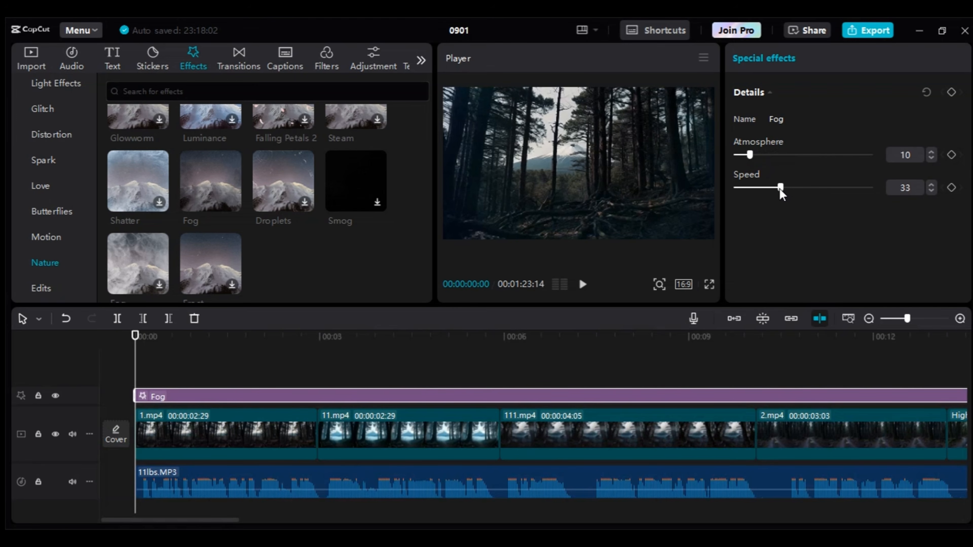
pyautogui.moveTo(780, 187); pyautogui.dragTo(772, 189)
pyautogui.click(764, 194)
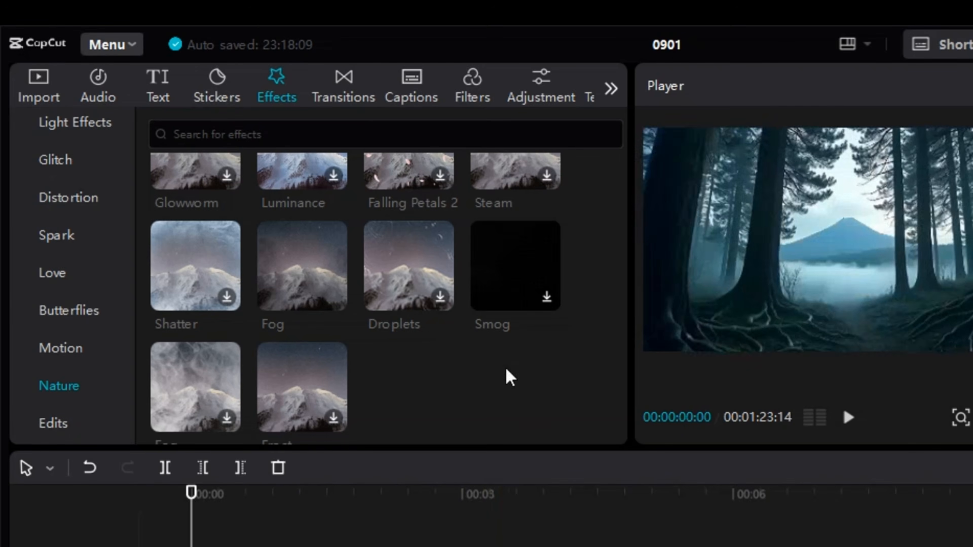
# - Add the Mix transition from the Overlay category between 1.mp4 and 11.mp4, allowing duplicate frames for the short clips
pyautogui.click(343, 89)
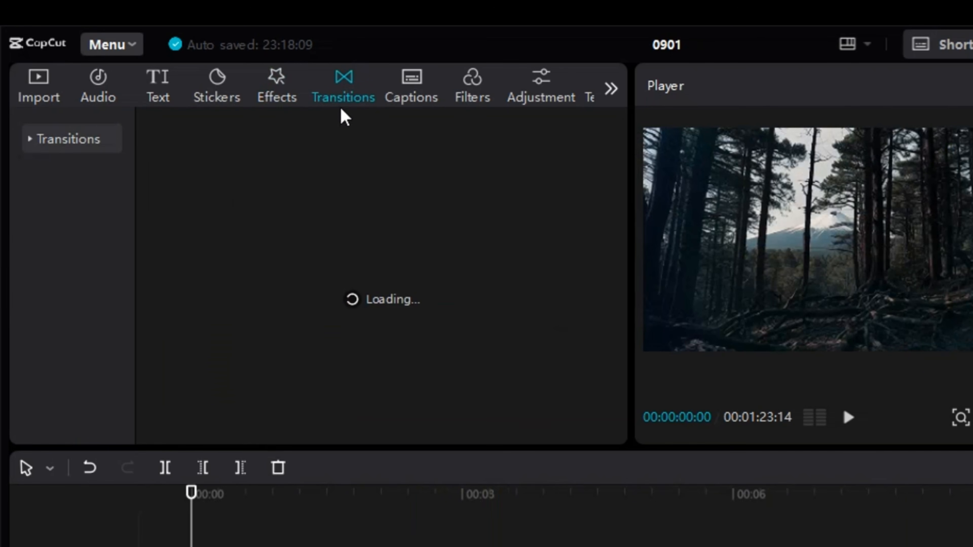
pyautogui.click(29, 141)
pyautogui.click(80, 254)
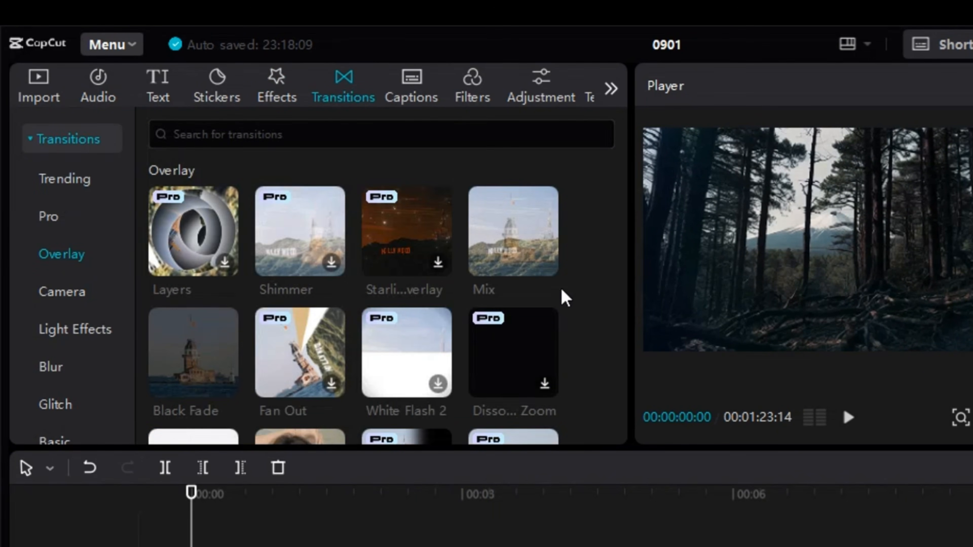
pyautogui.moveTo(537, 238)
pyautogui.moveTo(534, 230); pyautogui.dragTo(284, 407)
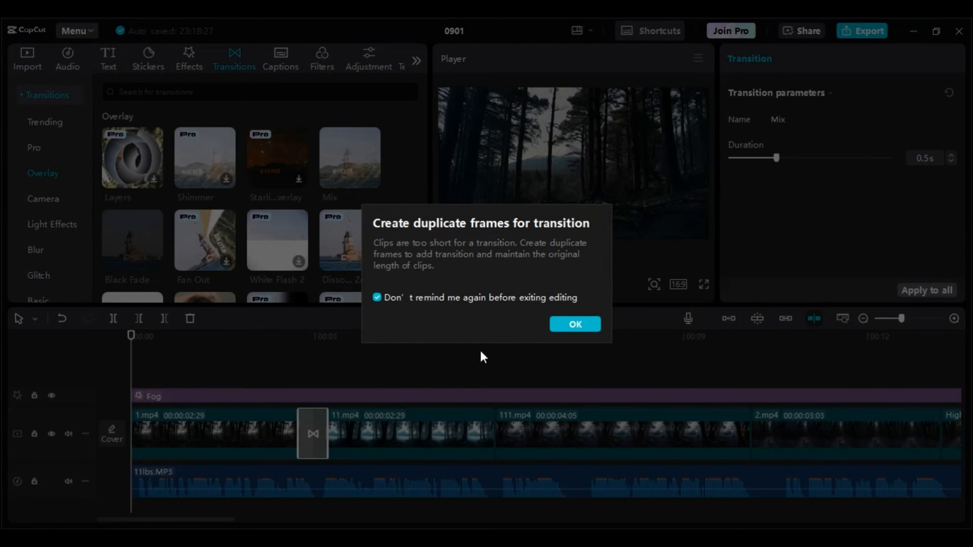
pyautogui.click(575, 324)
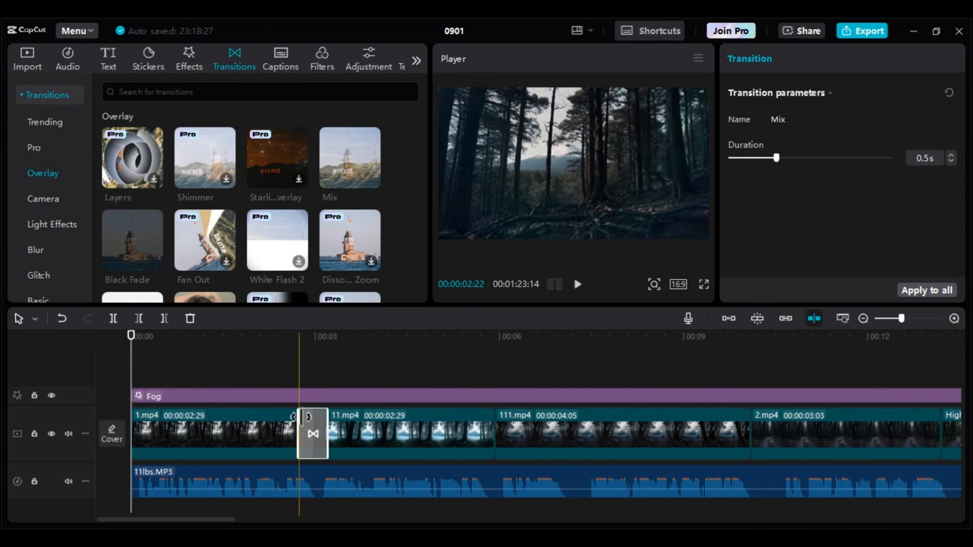
# - Add the Mix transition between 11.mp4 and 111.mp4 and play back the video from just before the first transition
pyautogui.moveTo(416, 242); pyautogui.dragTo(493, 425)
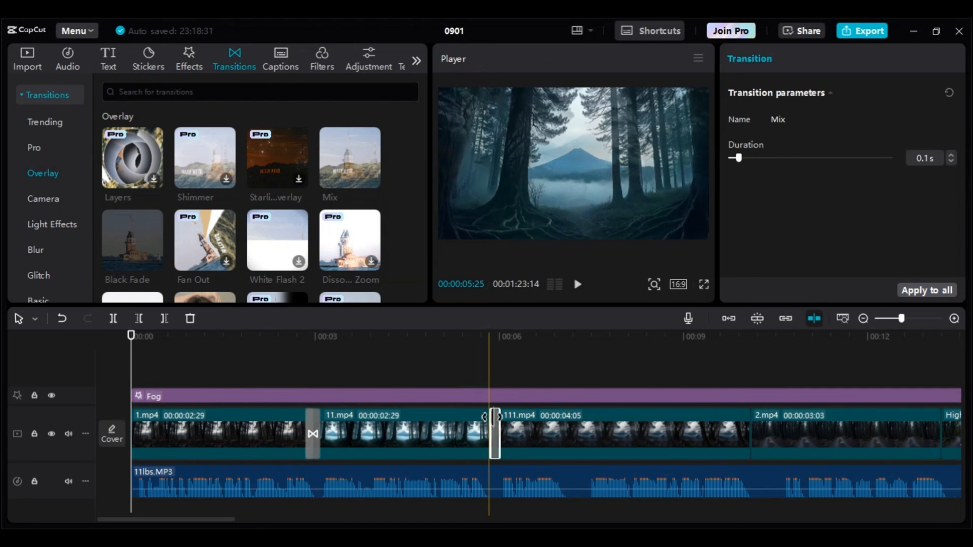
pyautogui.click(303, 374)
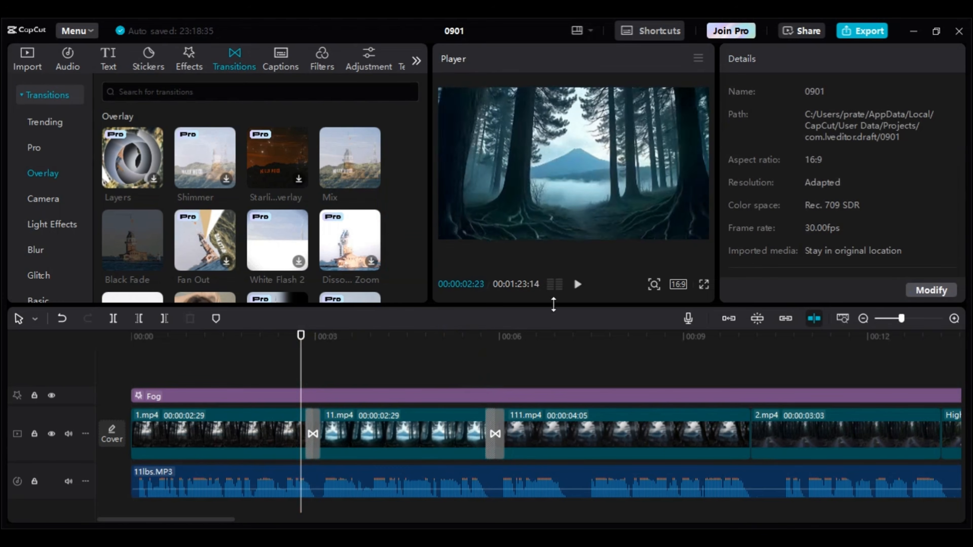
pyautogui.click(577, 284)
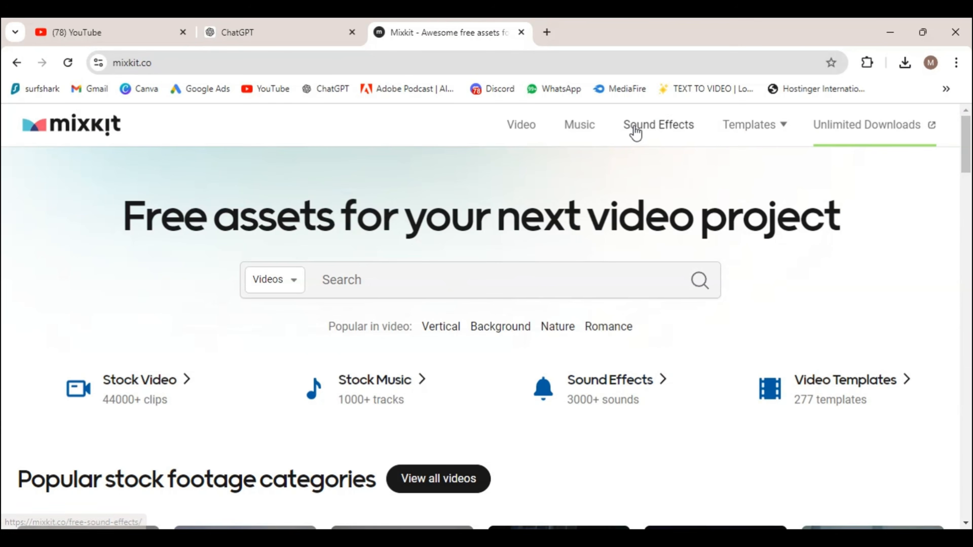
# - Switch to Mixkit in the browser, search its free stock music for horror and browse the tracks
pyautogui.click(636, 130)
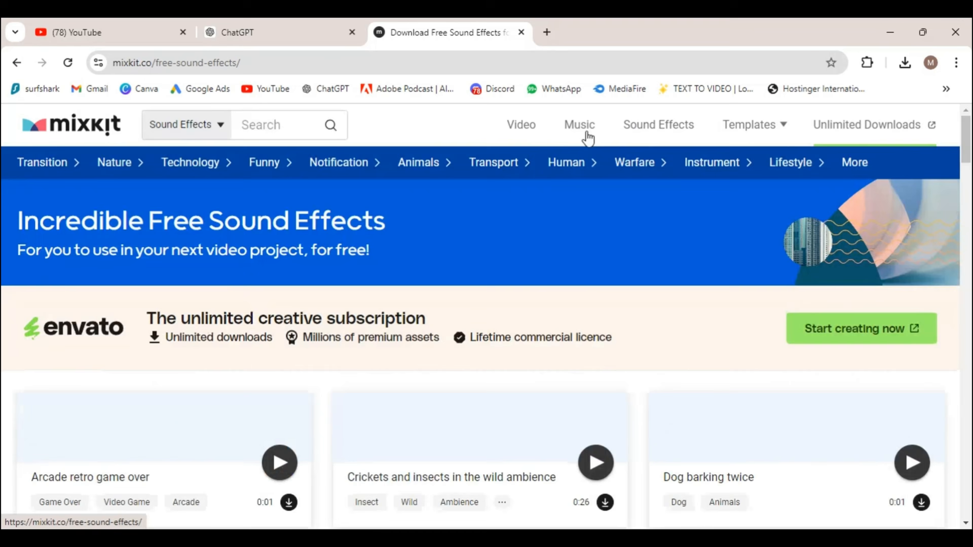
pyautogui.click(258, 122)
pyautogui.write('horror')
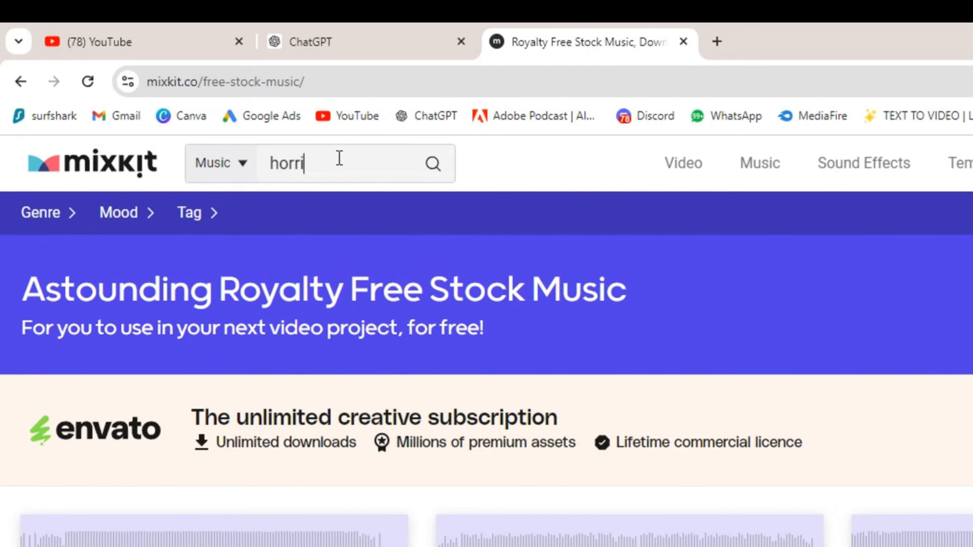
pyautogui.click(340, 217)
pyautogui.scroll(-5, 17, 418)
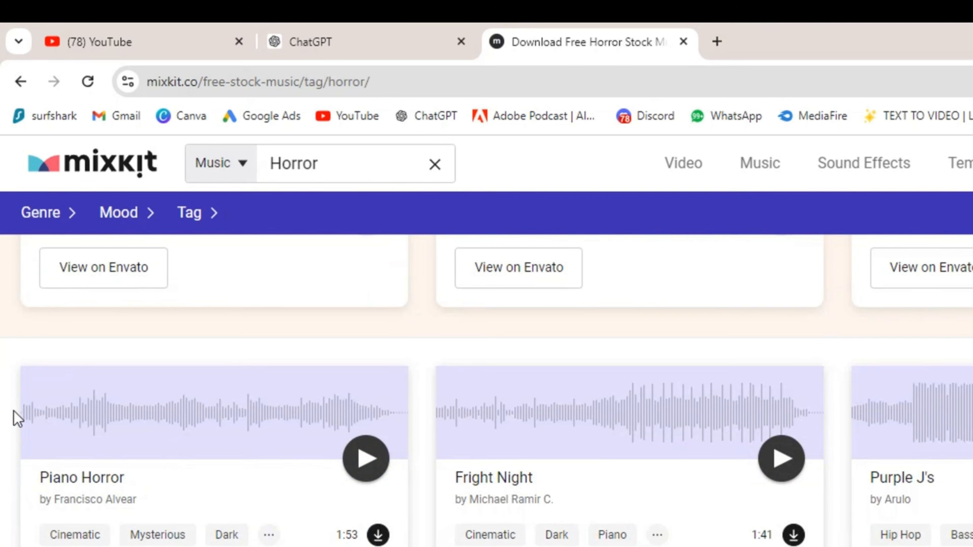
pyautogui.scroll(-12, 663, 406)
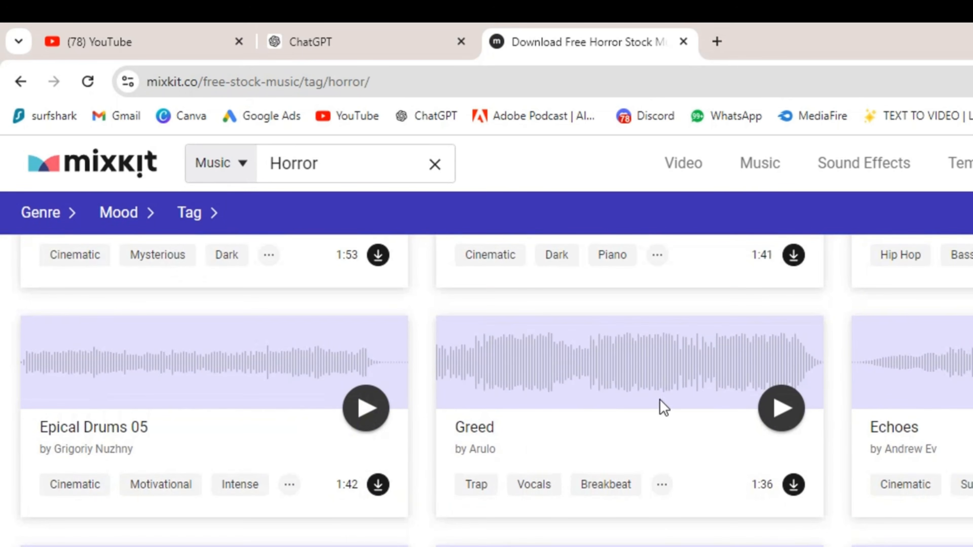
pyautogui.scroll(8, 599, 374)
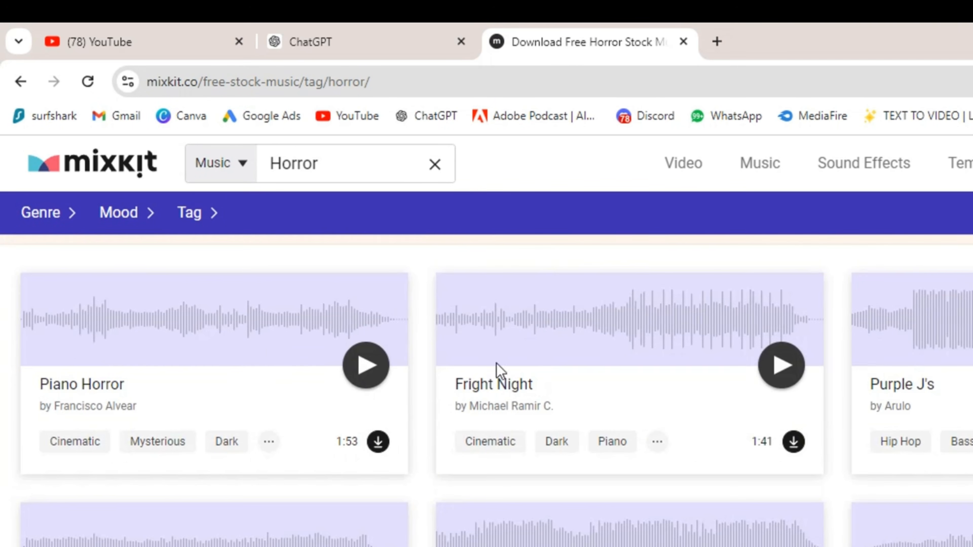
pyautogui.scroll(-6, 490, 428)
pyautogui.scroll(2, 489, 394)
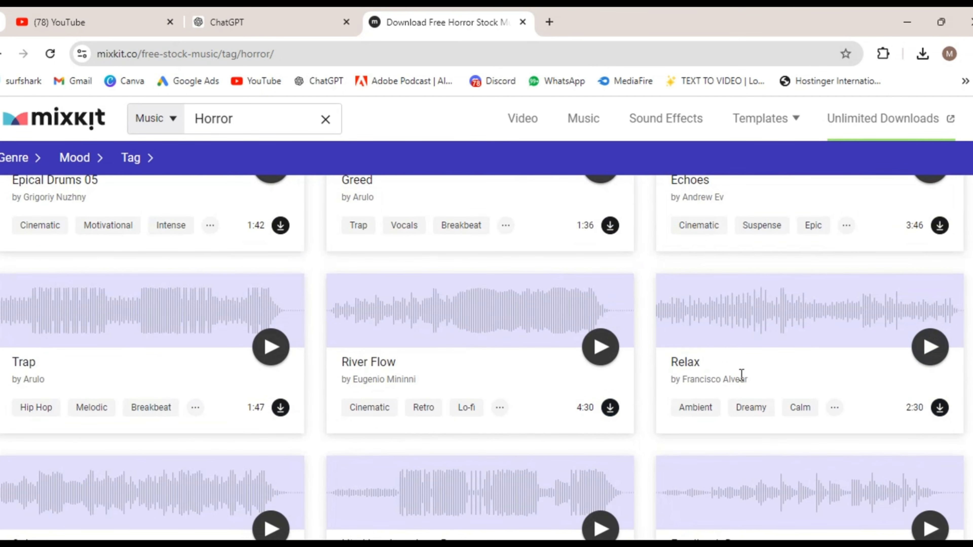
pyautogui.scroll(-7, 523, 368)
pyautogui.scroll(17, 204, 456)
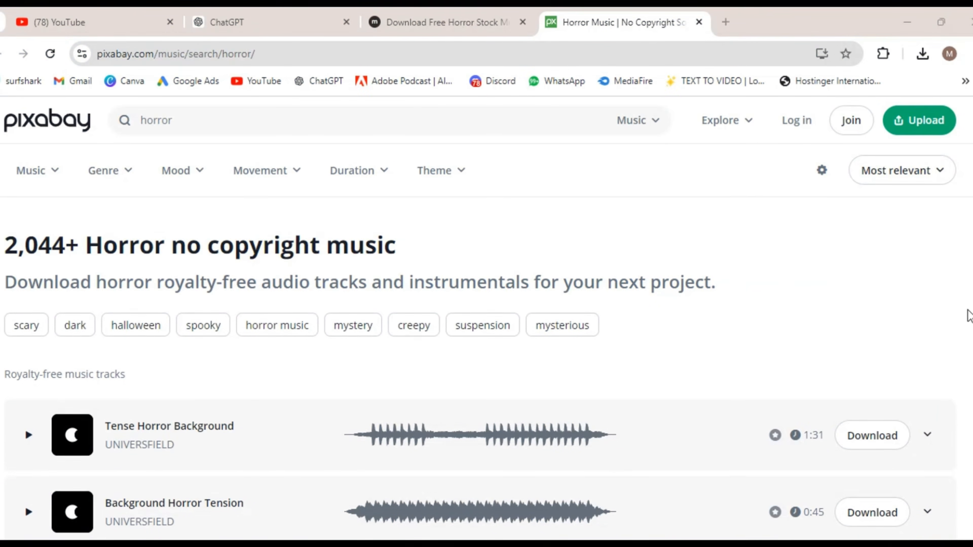
# - Switch to Pixabay's horror music search and look through the royalty-free tracks for suitable background music
pyautogui.scroll(-5, 967, 315)
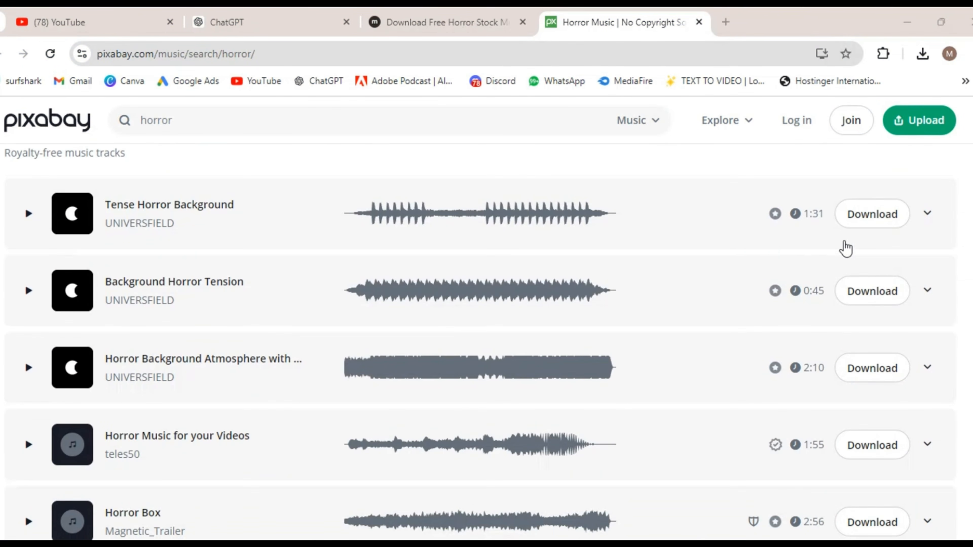
pyautogui.scroll(-1, 737, 391)
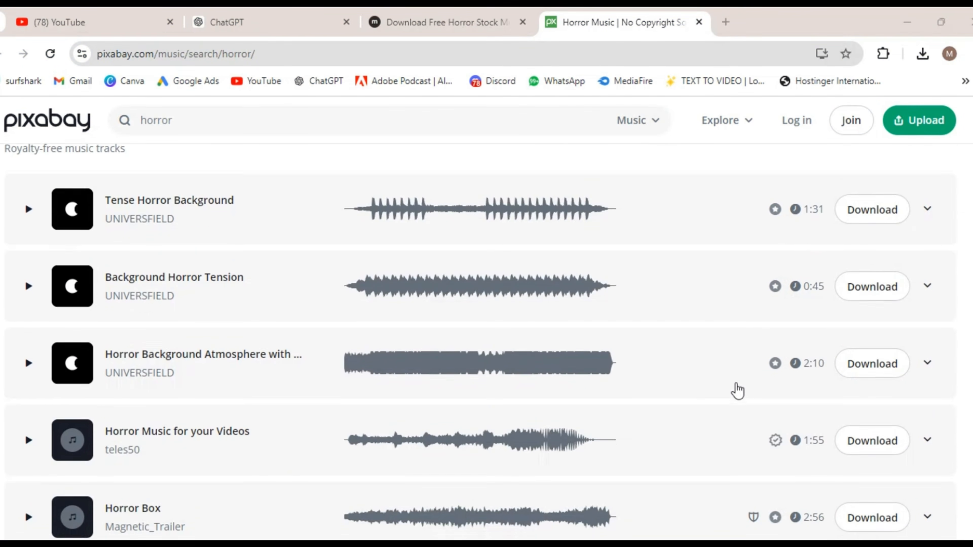
pyautogui.scroll(-3, 738, 390)
pyautogui.moveTo(753, 378)
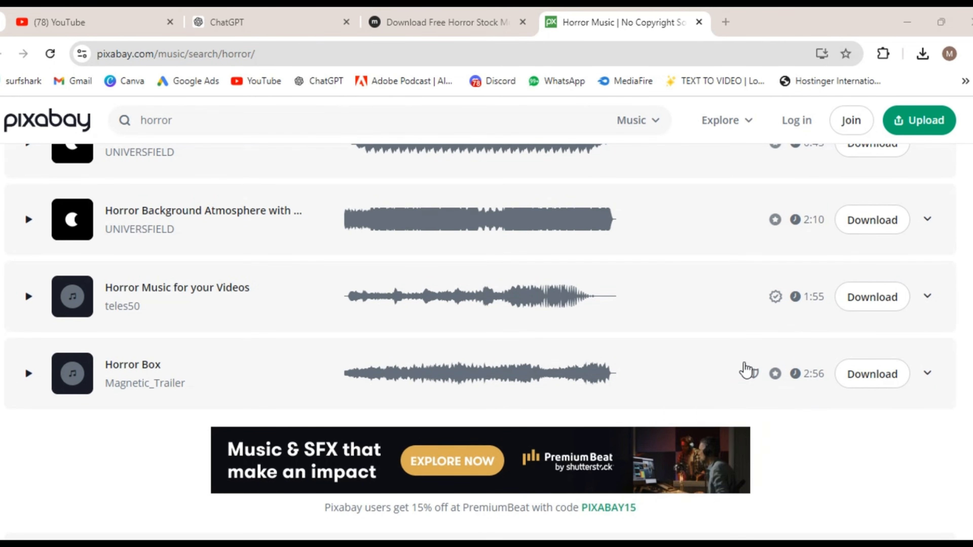
pyautogui.scroll(-8, 745, 372)
pyautogui.scroll(2, 752, 435)
pyautogui.moveTo(753, 429)
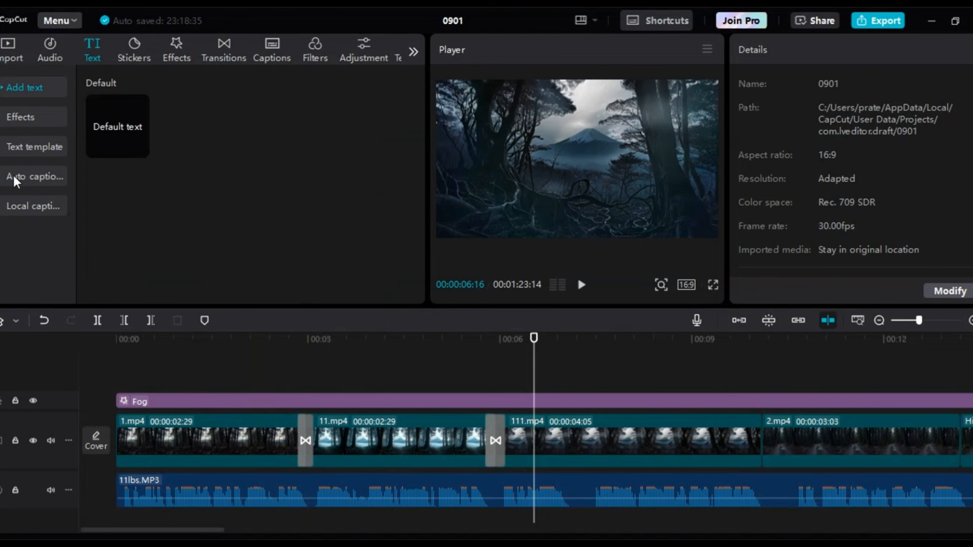
# - Switch back to CapCut and generate auto captions for the voiceover with the spoken language on Auto detect
pyautogui.click(16, 177)
pyautogui.click(388, 296)
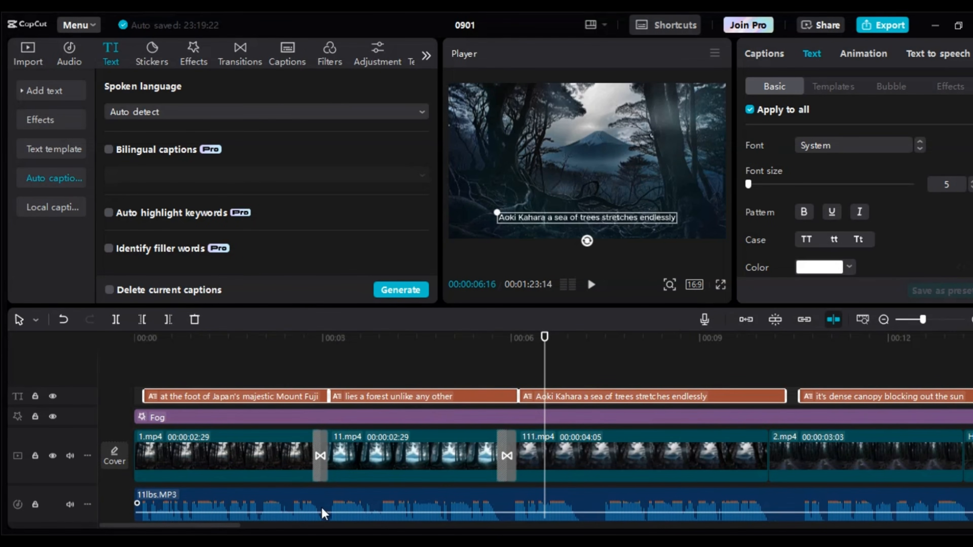
pyautogui.click(764, 53)
# - Choose the text template with dark lettering on a white bar for all captions
pyautogui.click(814, 53)
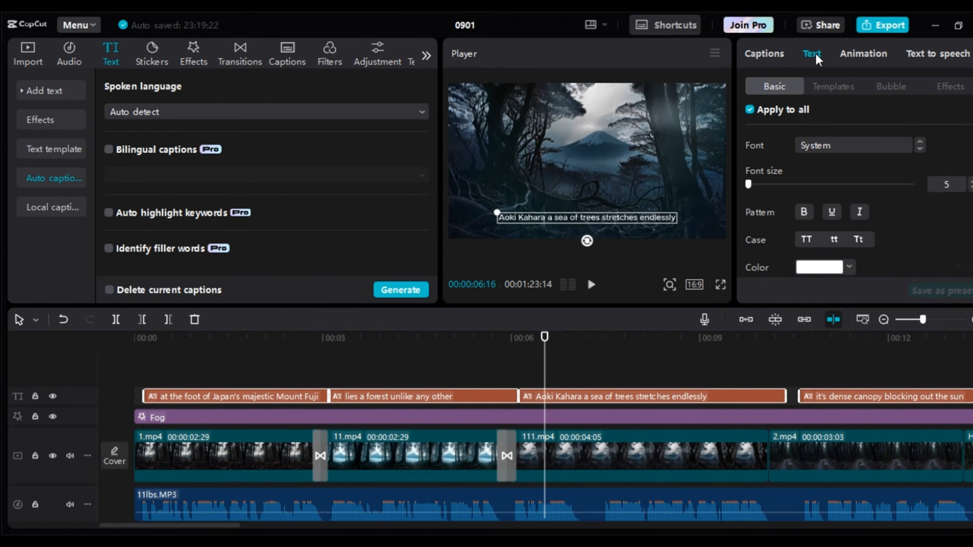
pyautogui.click(840, 85)
pyautogui.scroll(-2, 897, 208)
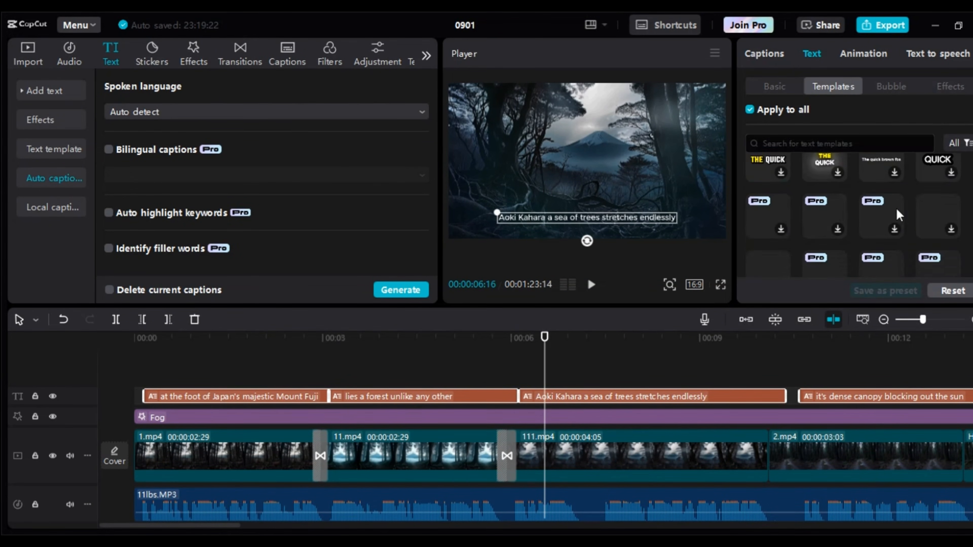
pyautogui.scroll(5, 874, 207)
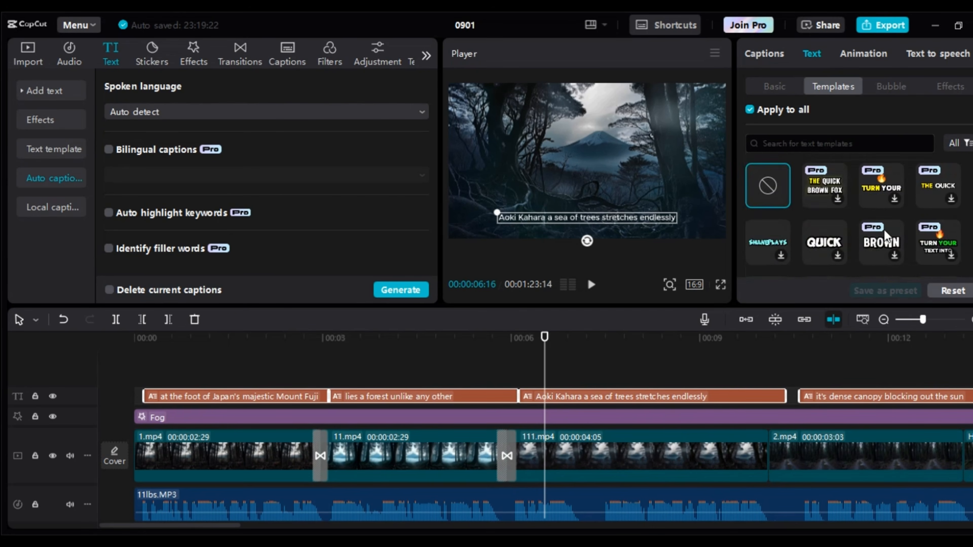
pyautogui.scroll(-5, 878, 230)
pyautogui.scroll(-5, 911, 232)
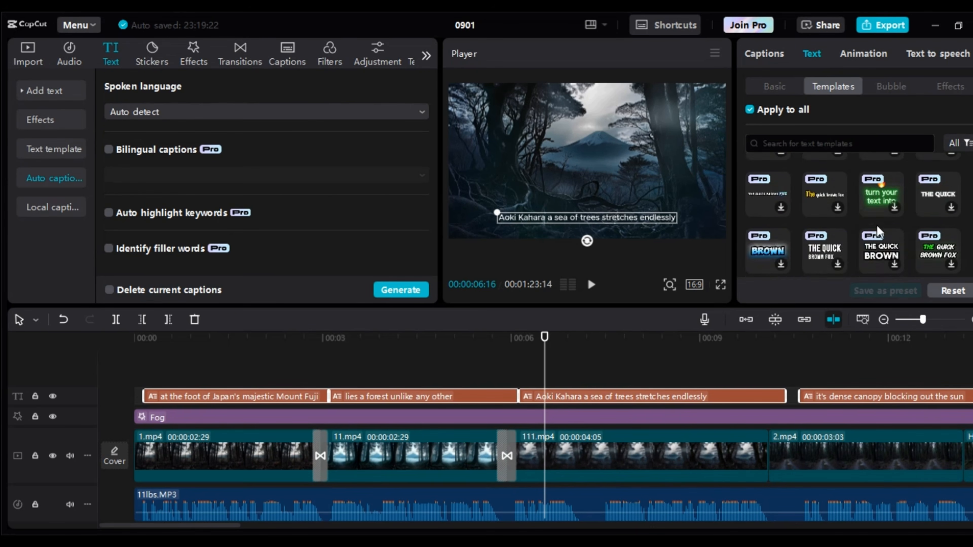
pyautogui.scroll(-3, 893, 242)
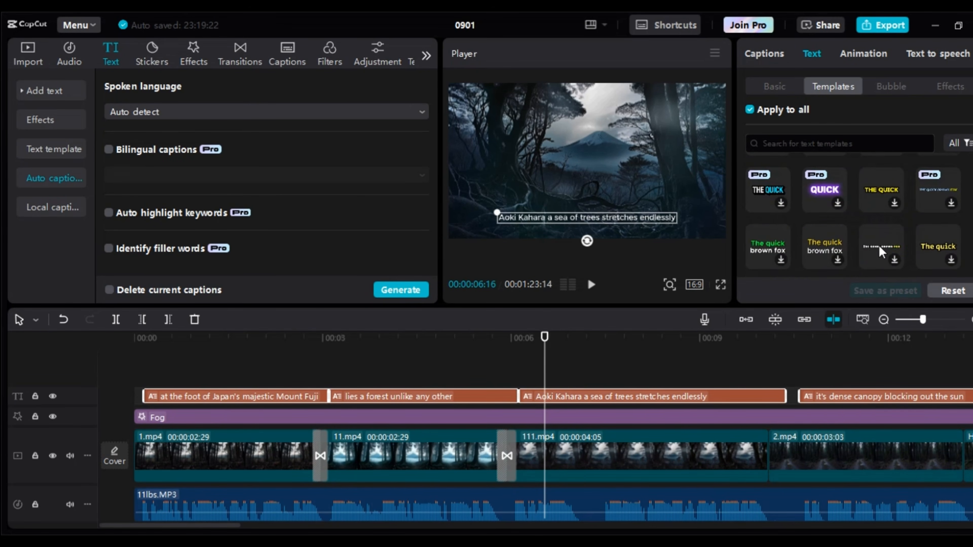
pyautogui.scroll(5, 877, 238)
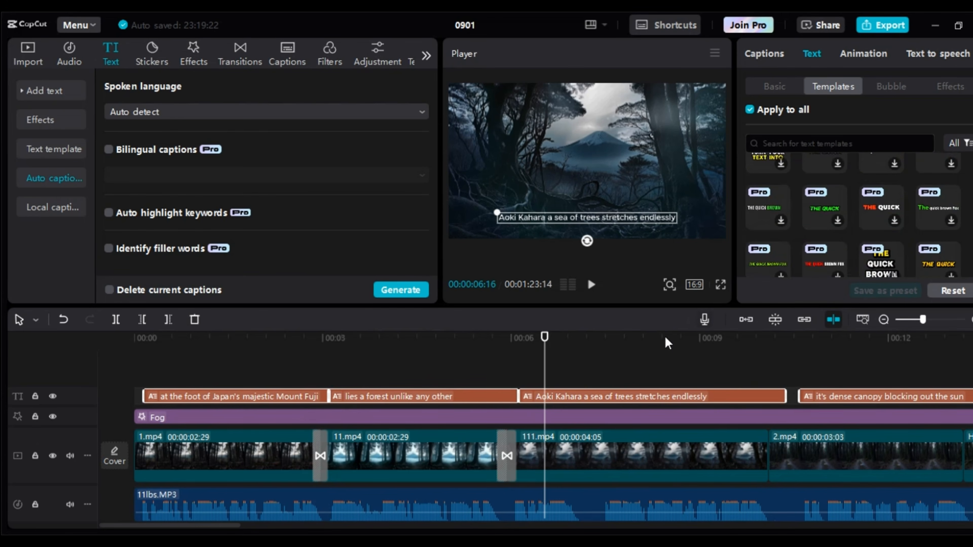
pyautogui.scroll(-2, 879, 239)
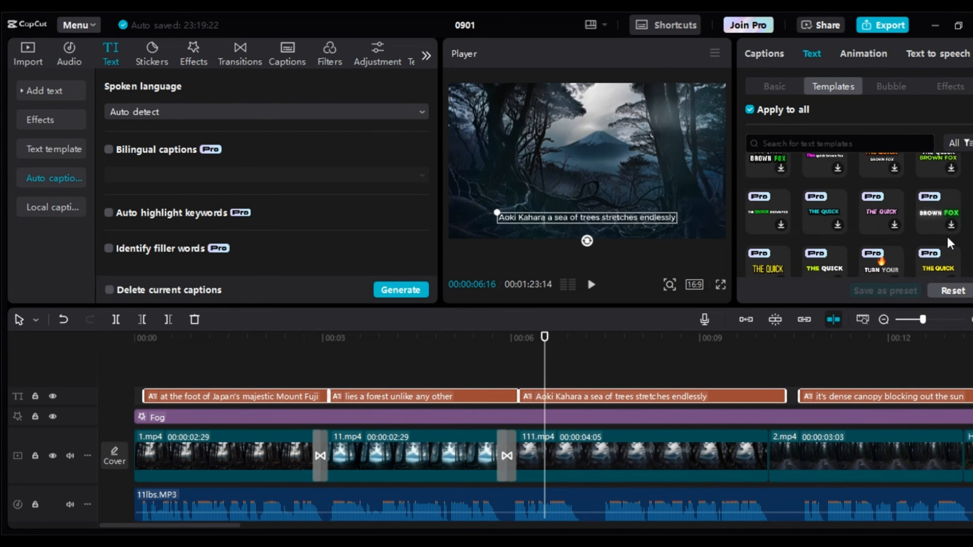
pyautogui.scroll(-10, 880, 226)
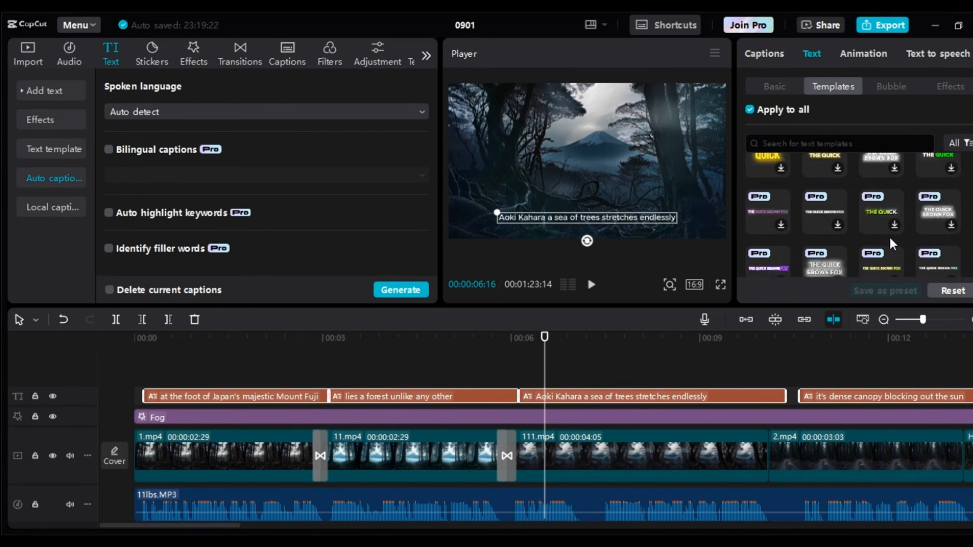
pyautogui.scroll(-8, 891, 237)
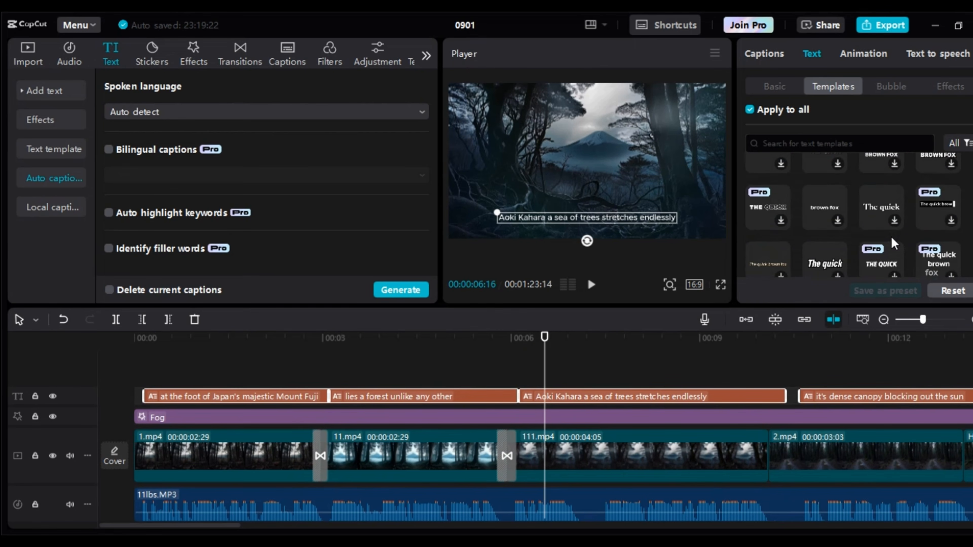
pyautogui.scroll(-5, 891, 236)
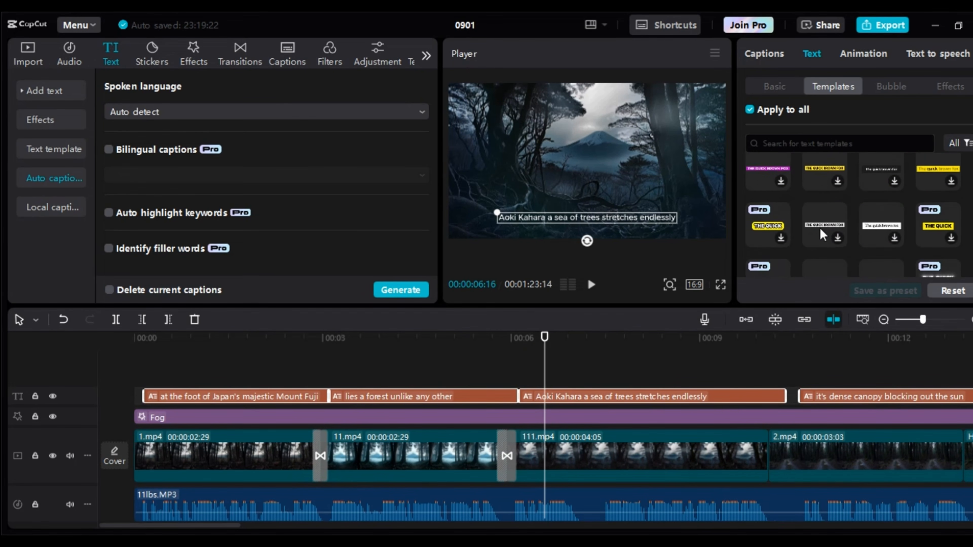
pyautogui.click(873, 216)
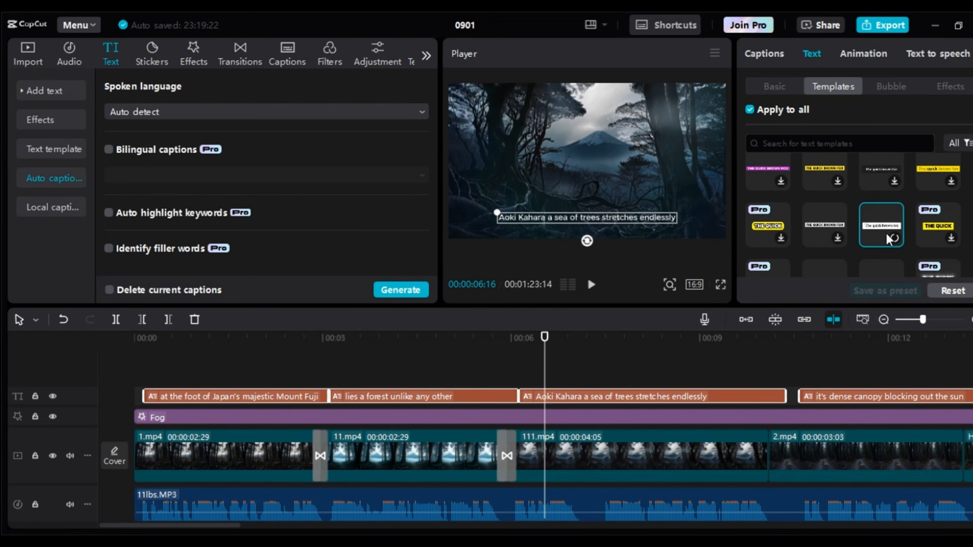